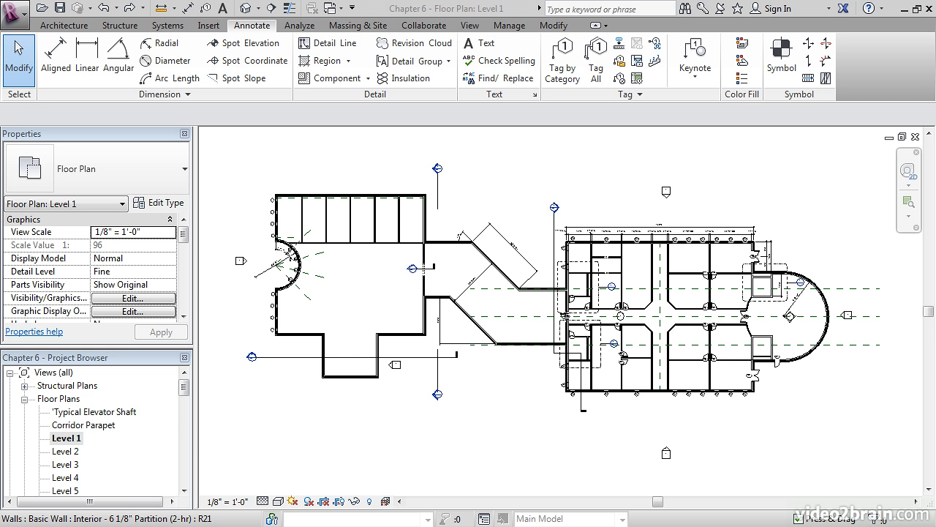
# Step: Mirror the four windows and their tags from the upper-left exterior wall to the opposite wall, copying about a vertical axis drawn from the top wall's midpoint
pyautogui.moveTo(401, 255); pyautogui.dragTo(581, 326, button='middle')
pyautogui.scroll(2, 481, 284)
pyautogui.scroll(3, 480, 285)
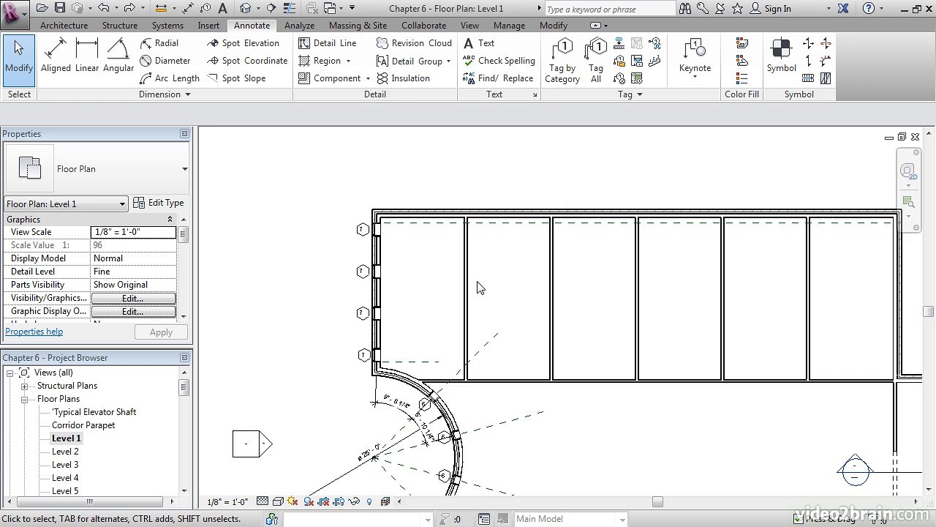
pyautogui.moveTo(431, 286); pyautogui.dragTo(271, 265, button='middle')
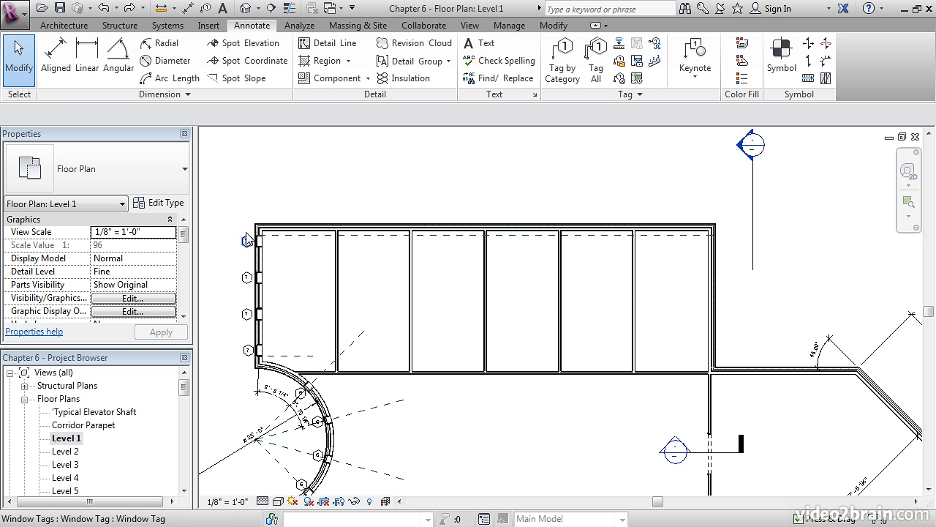
pyautogui.moveTo(218, 187); pyautogui.dragTo(289, 362)
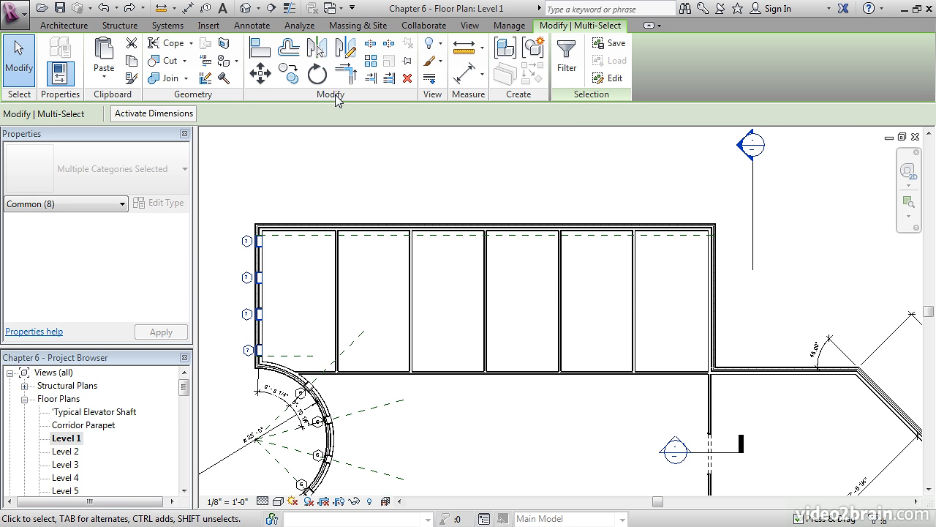
pyautogui.click(355, 54)
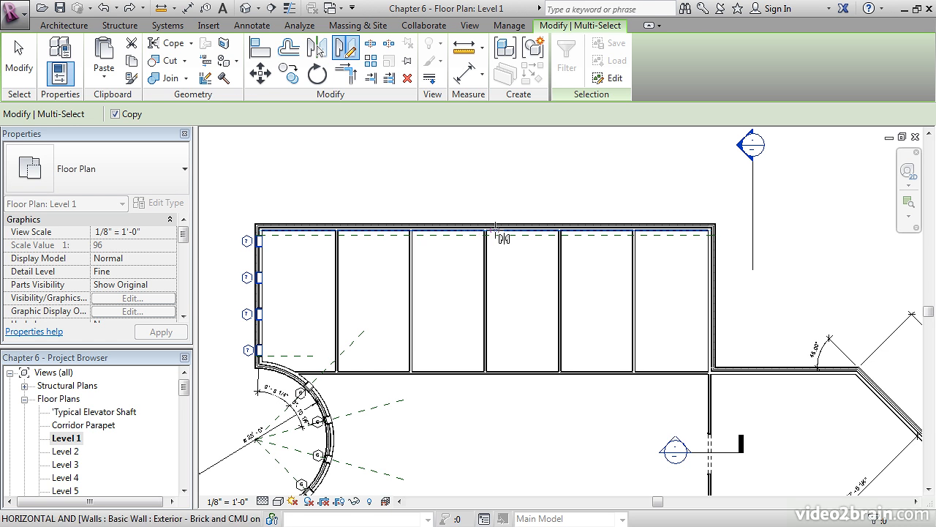
pyautogui.click(493, 230)
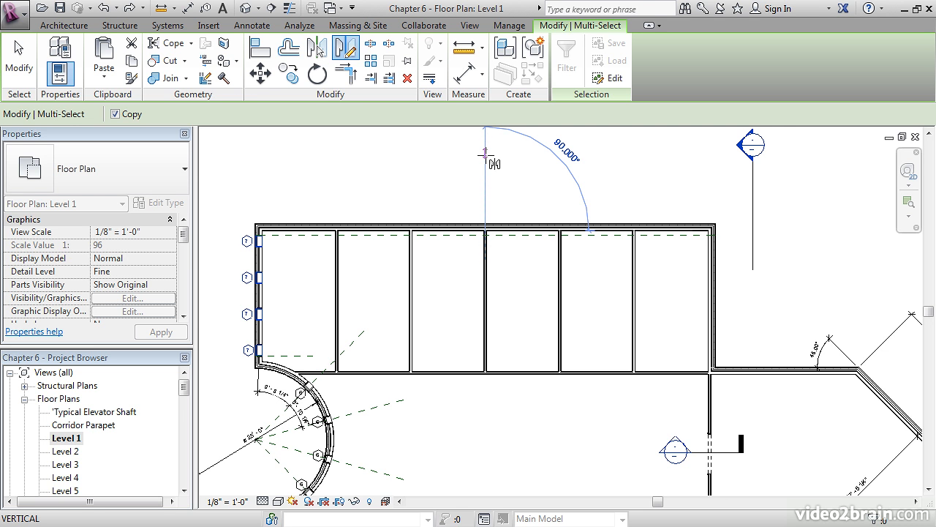
pyautogui.click(485, 145)
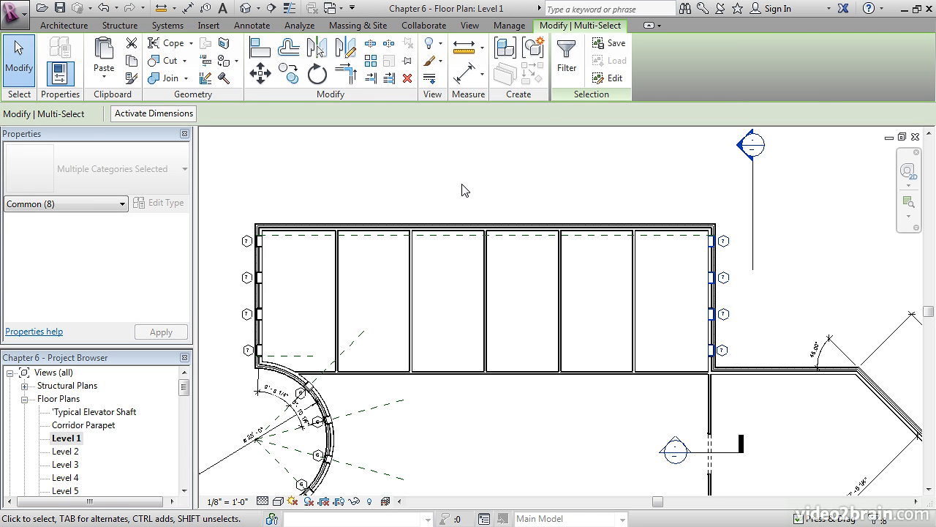
pyautogui.press('Escape')
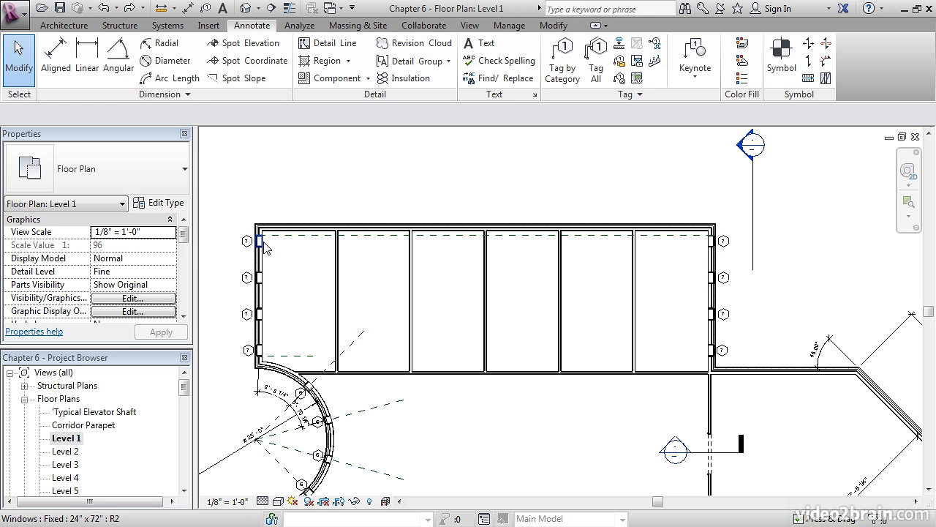
# Step: Place six tagged Fixed 24" x 72" windows like the existing ones along the top exterior wall, one centered in each room
pyautogui.rightClick(265, 247)
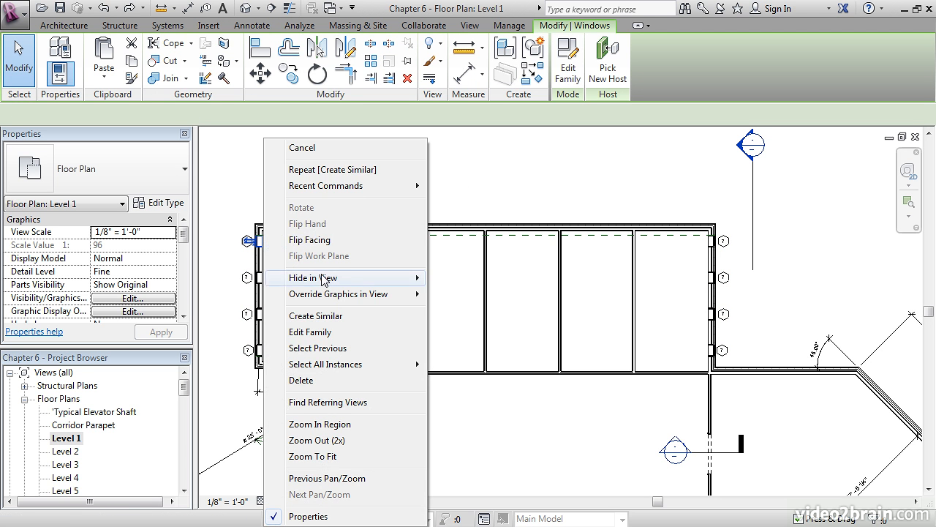
pyautogui.click(315, 316)
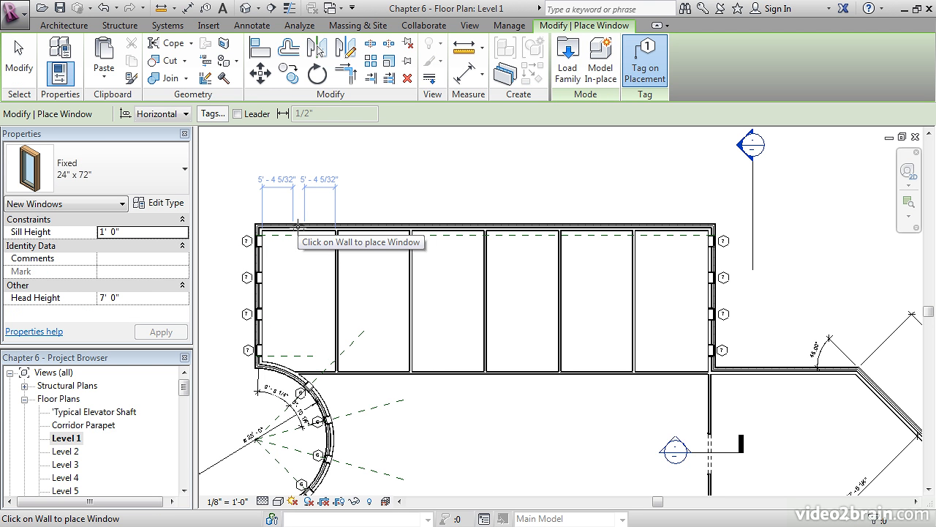
pyautogui.click(298, 225)
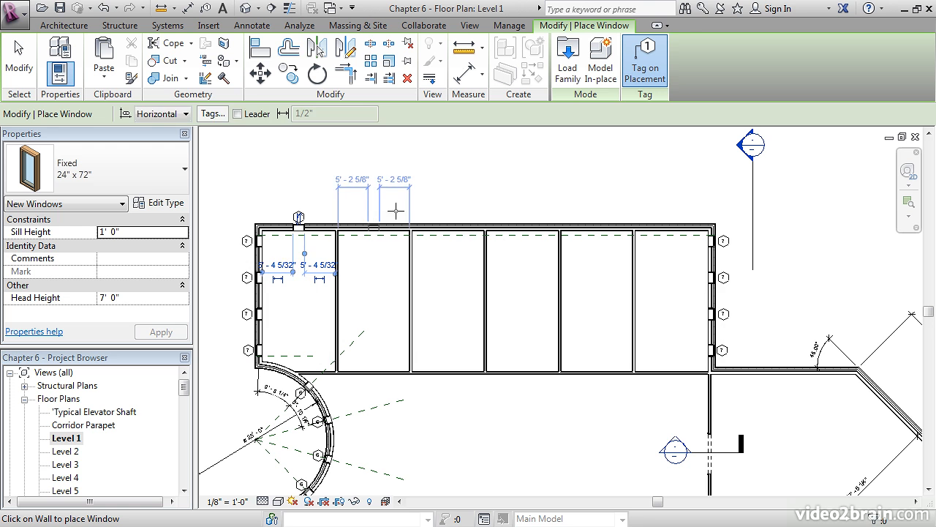
pyautogui.click(373, 225)
pyautogui.click(448, 227)
pyautogui.click(522, 227)
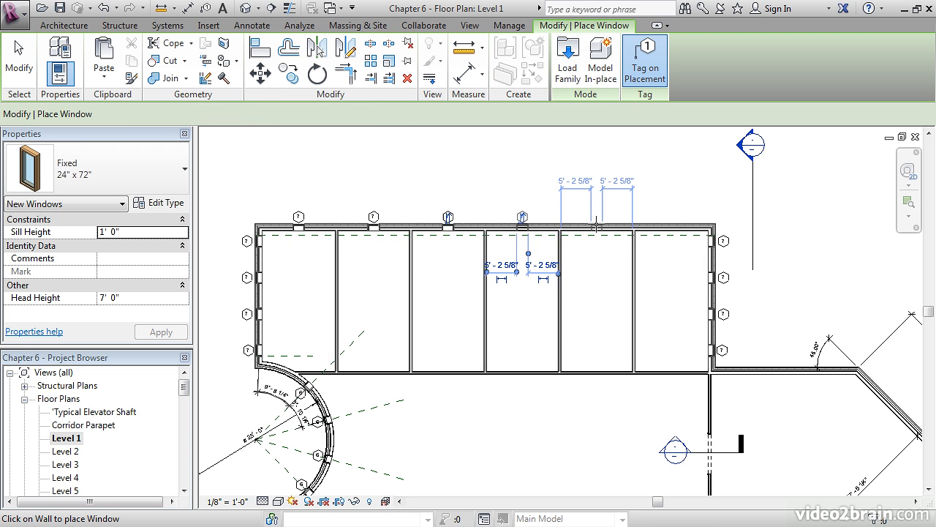
pyautogui.click(597, 226)
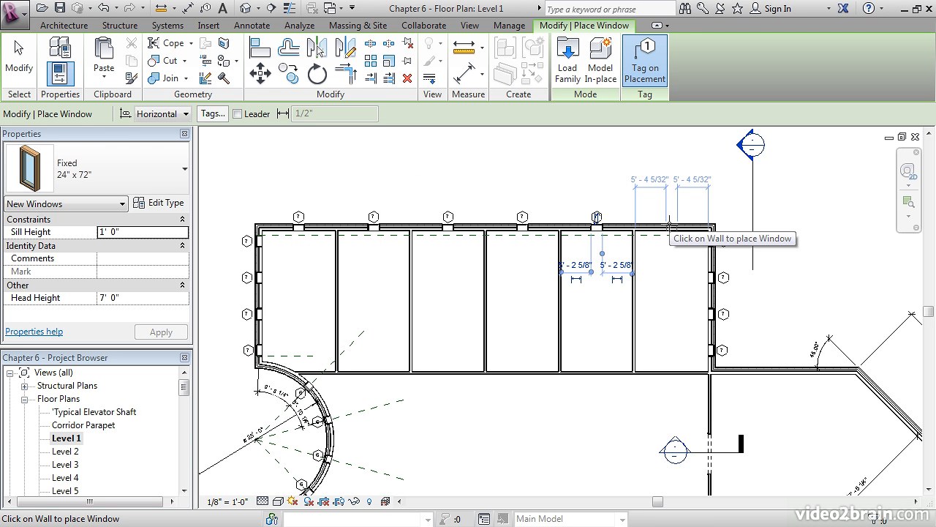
pyautogui.click(670, 225)
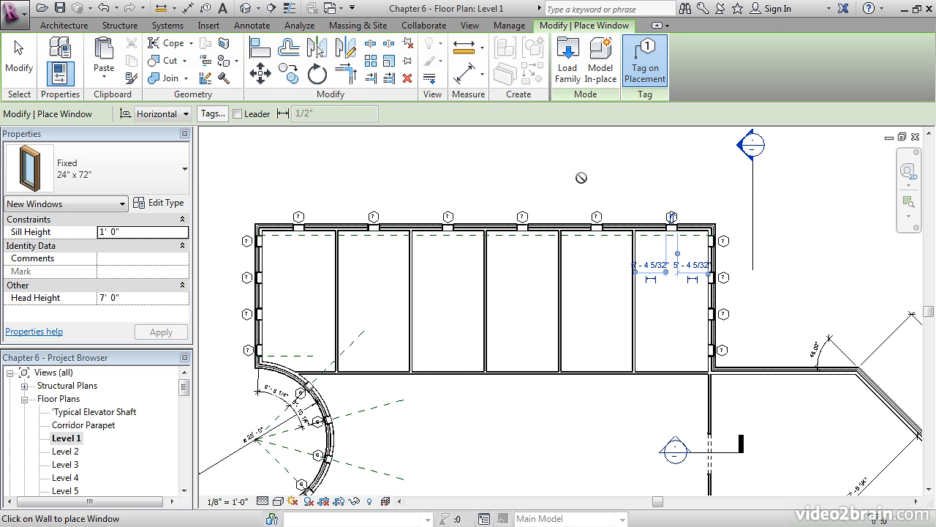
pyautogui.press('Escape')
pyautogui.press('Escape')
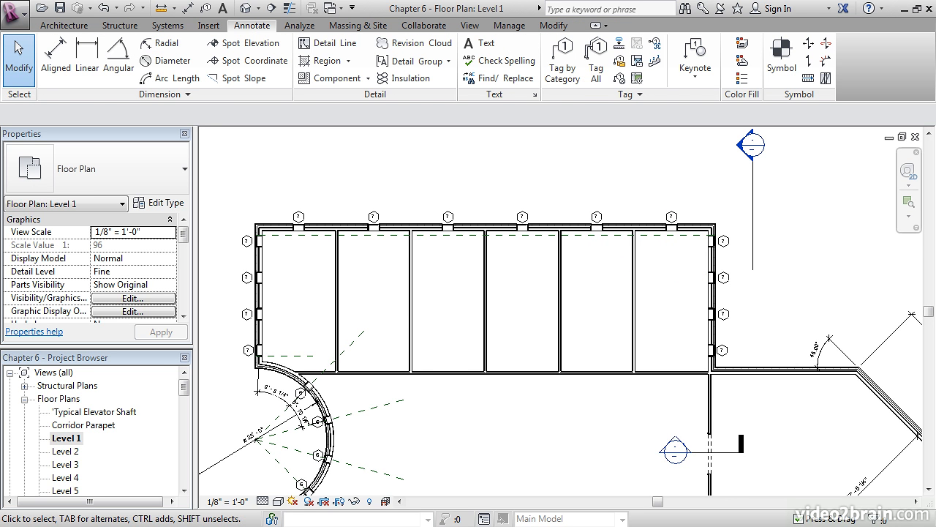
# Step: Place a tagged Single-Flush 36" x 84" door in the second room's corridor wall, swinging into the room, 1'-0" from its right partition
pyautogui.scroll(5, 370, 340)
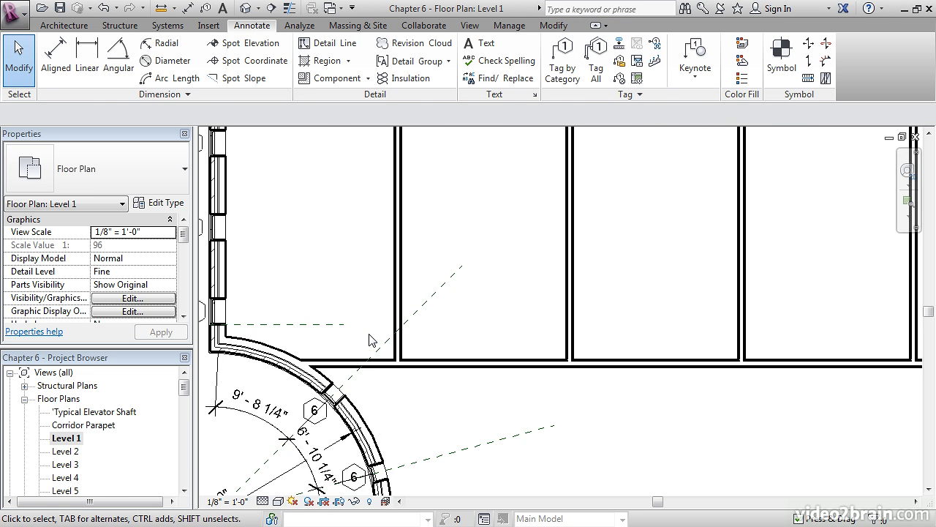
pyautogui.scroll(-4, 370, 336)
pyautogui.scroll(4, 328, 348)
pyautogui.scroll(-2, 333, 344)
pyautogui.scroll(1, 325, 322)
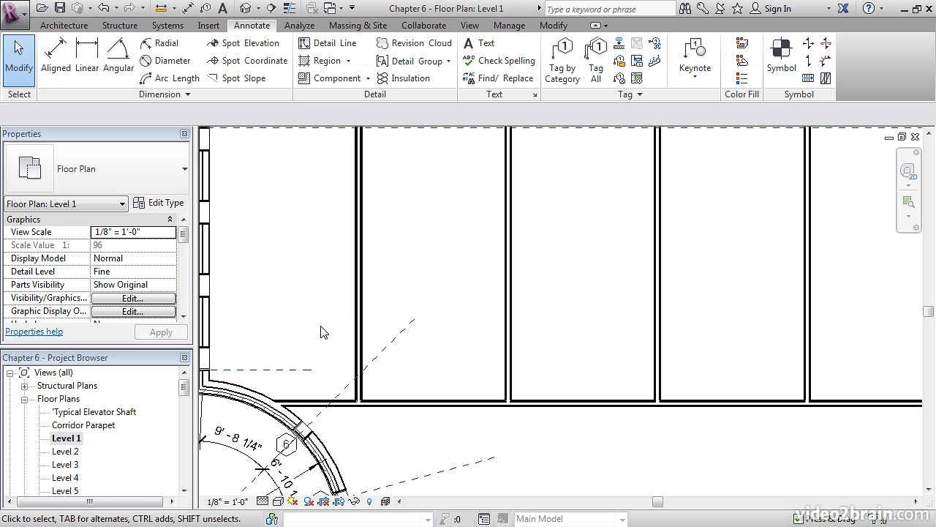
pyautogui.click(73, 26)
pyautogui.click(86, 52)
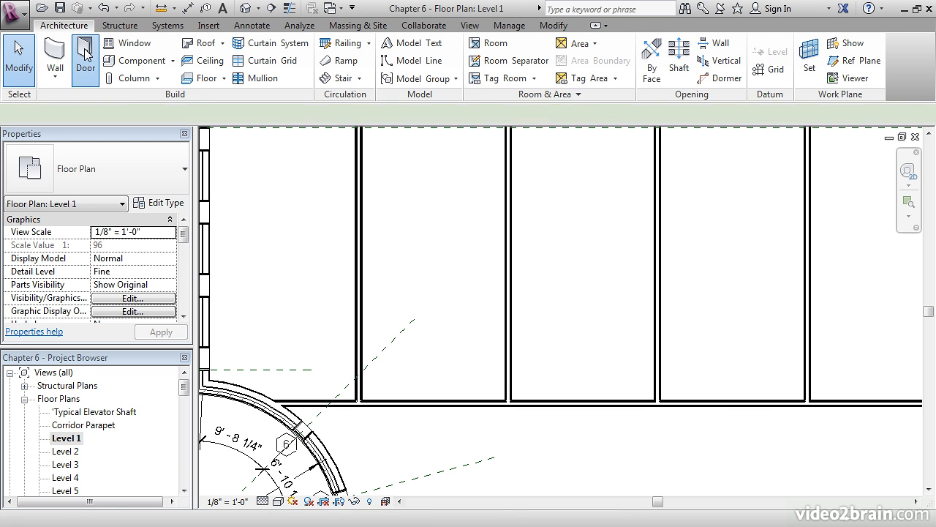
pyautogui.click(35, 150)
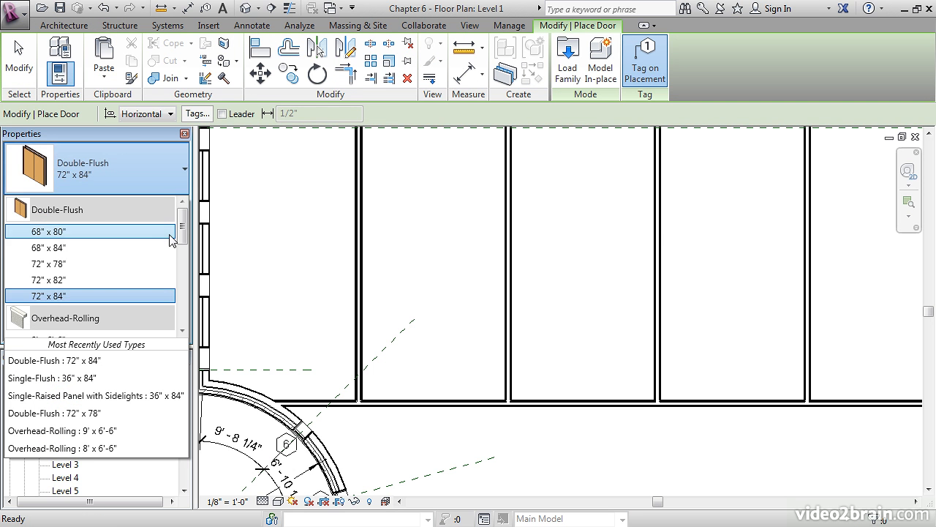
pyautogui.moveTo(183, 220); pyautogui.dragTo(184, 279)
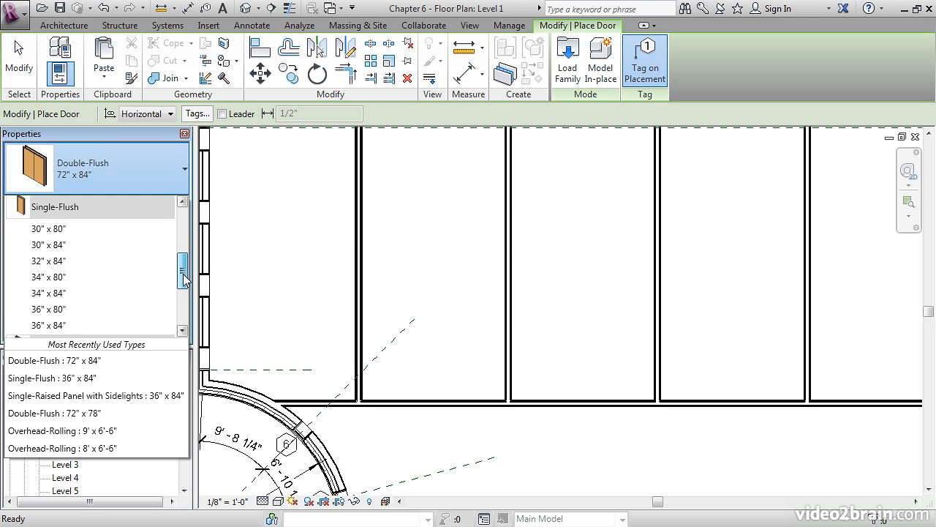
pyautogui.click(76, 325)
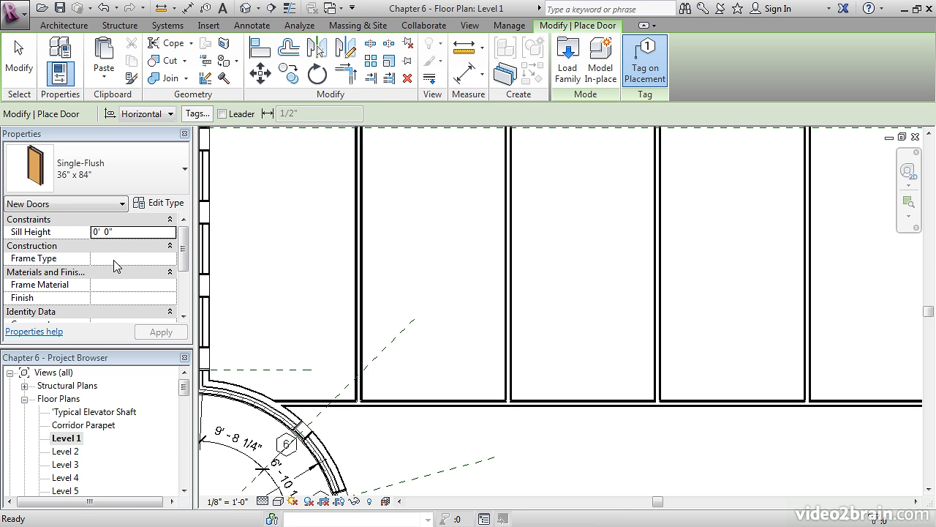
pyautogui.click(474, 401)
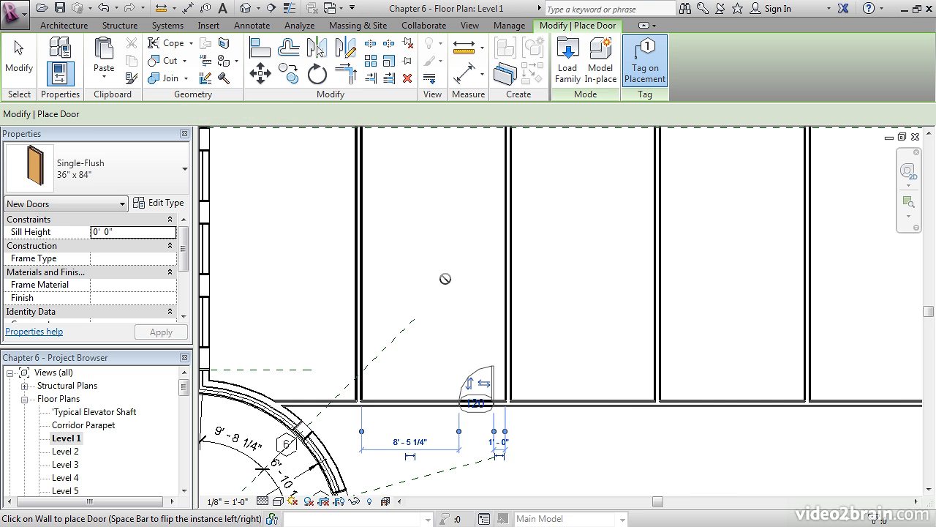
pyautogui.press('Escape')
pyautogui.press('Escape')
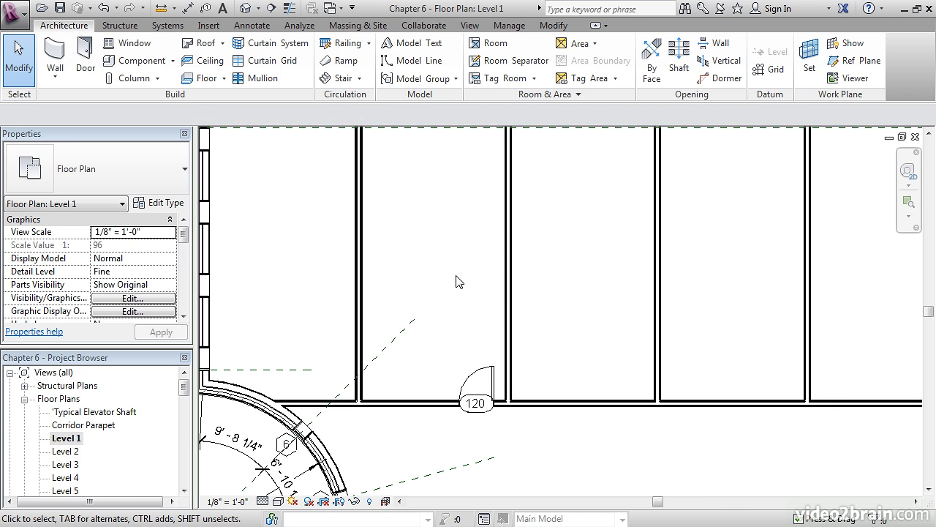
# Step: Make the temporary dimension between door 120 and the adjacent right partition permanent
pyautogui.scroll(4, 527, 448)
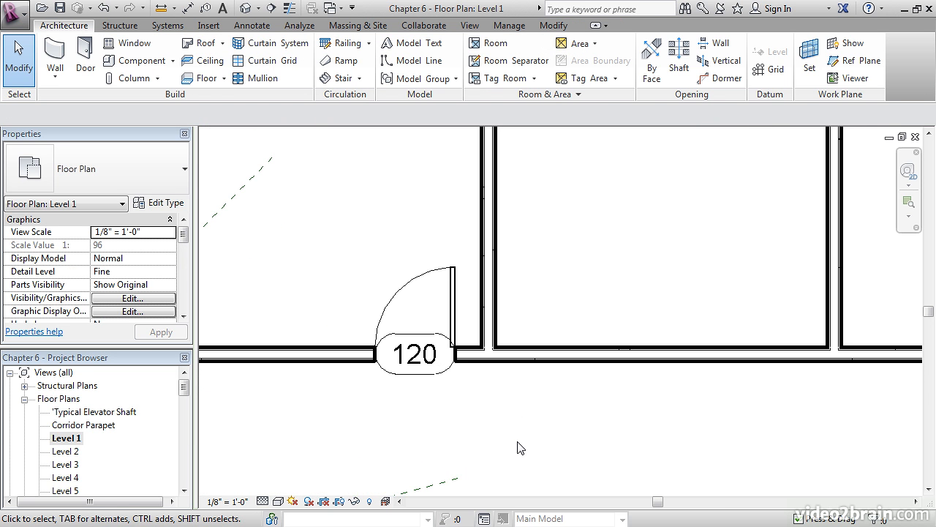
pyautogui.moveTo(470, 424); pyautogui.dragTo(556, 450, button='middle')
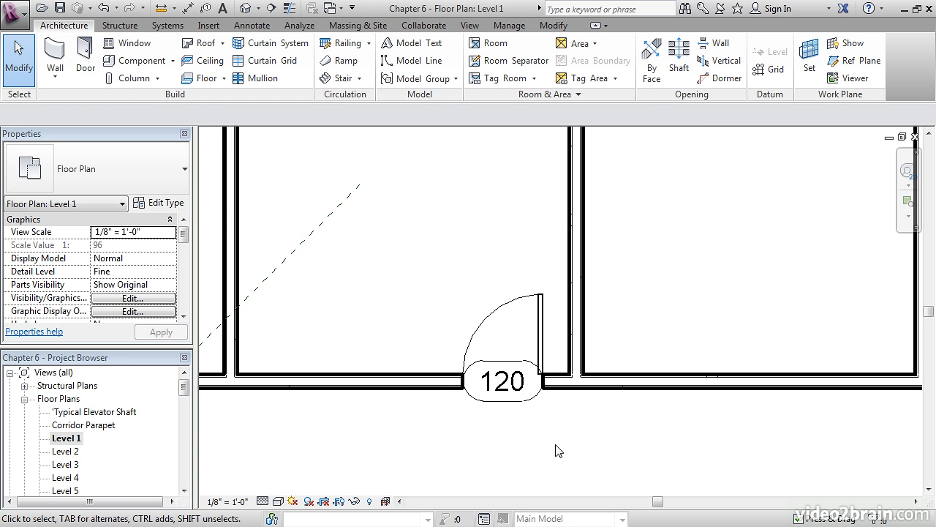
pyautogui.click(539, 338)
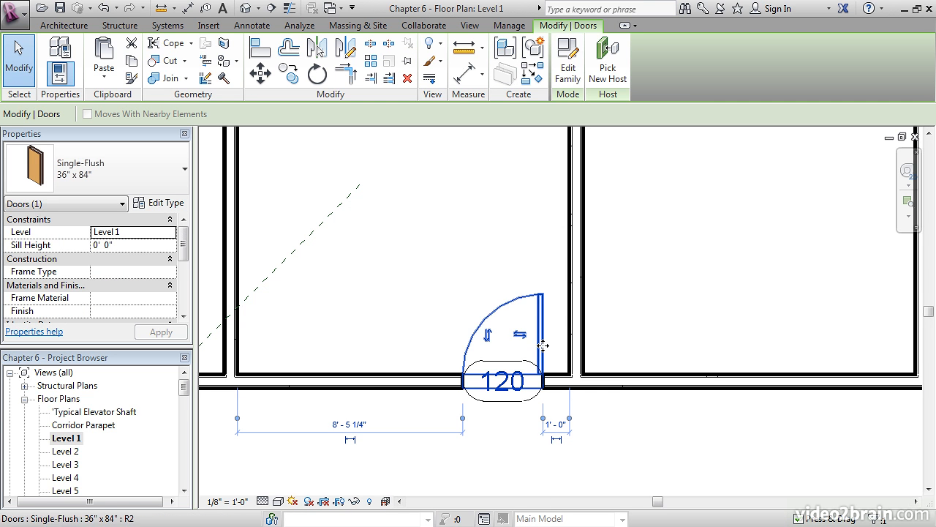
pyautogui.click(556, 439)
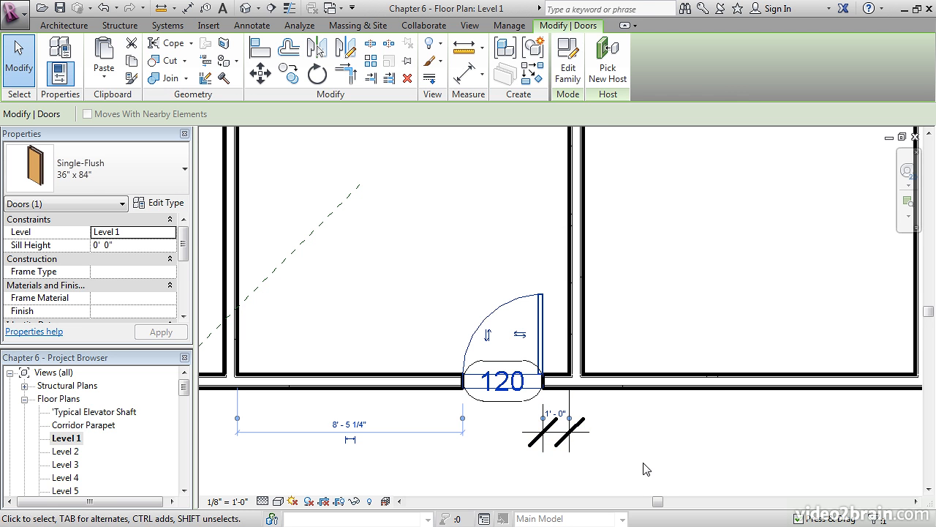
pyautogui.click(675, 428)
pyautogui.moveTo(617, 476); pyautogui.dragTo(605, 390, button='middle')
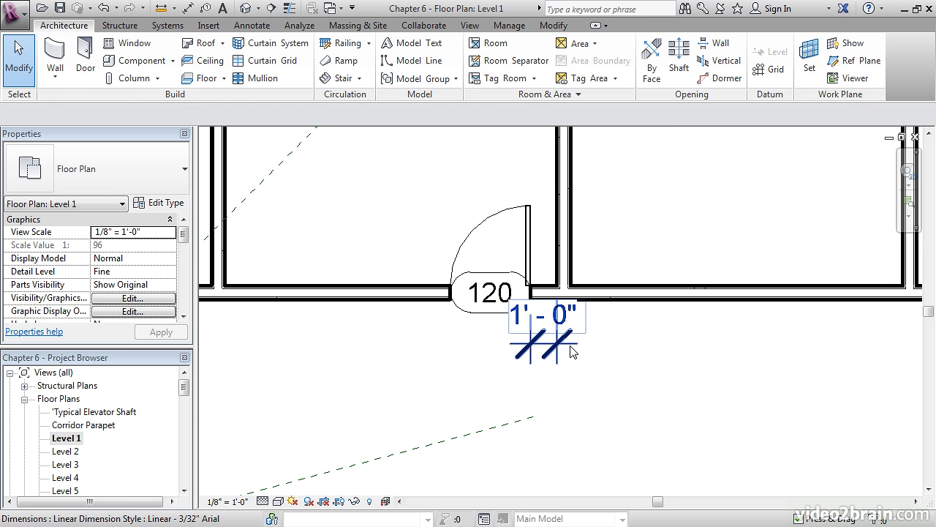
# Step: Move the door offset dimension's text below and to the right of its dimension line, on a leader
pyautogui.click(542, 338)
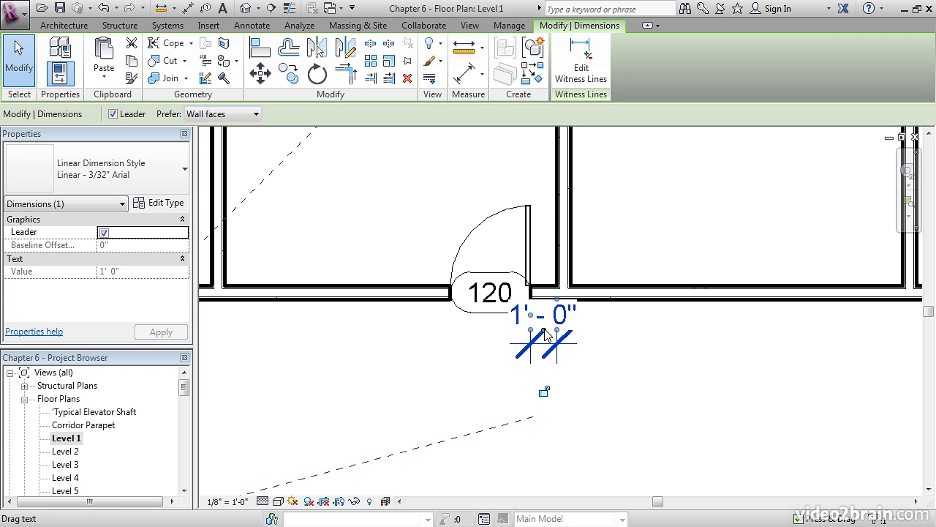
pyautogui.moveTo(542, 332); pyautogui.dragTo(622, 410)
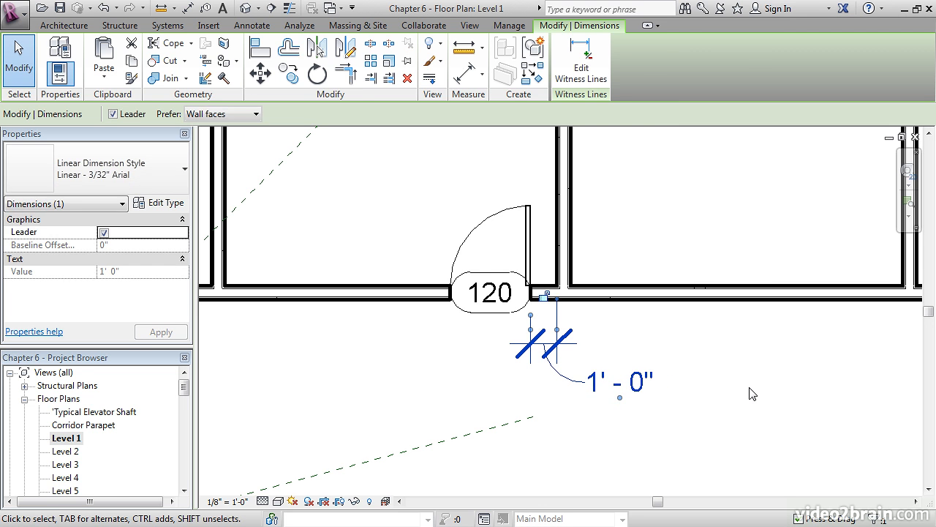
pyautogui.click(740, 389)
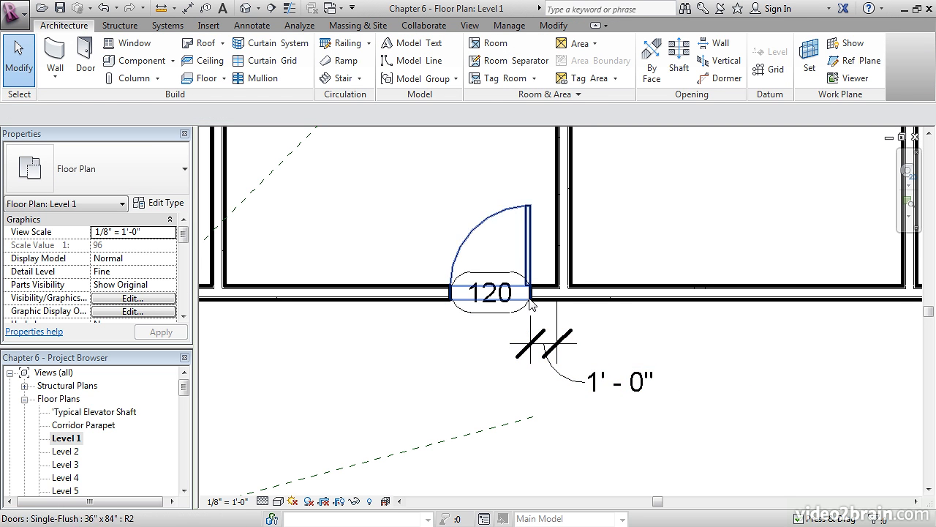
# Step: Try to replace the door 120 offset dimension's actual value with the text 6"
pyautogui.click(619, 405)
pyautogui.click(635, 391)
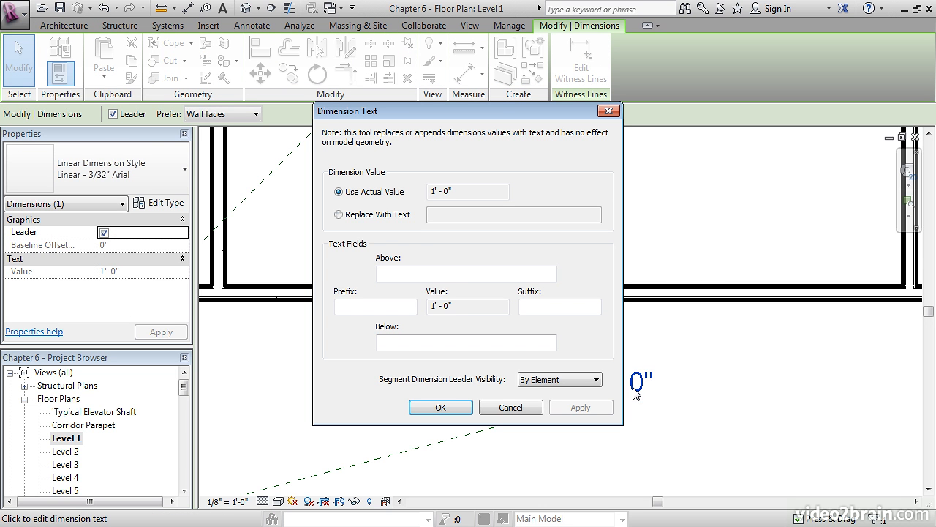
pyautogui.click(339, 214)
pyautogui.click(459, 215)
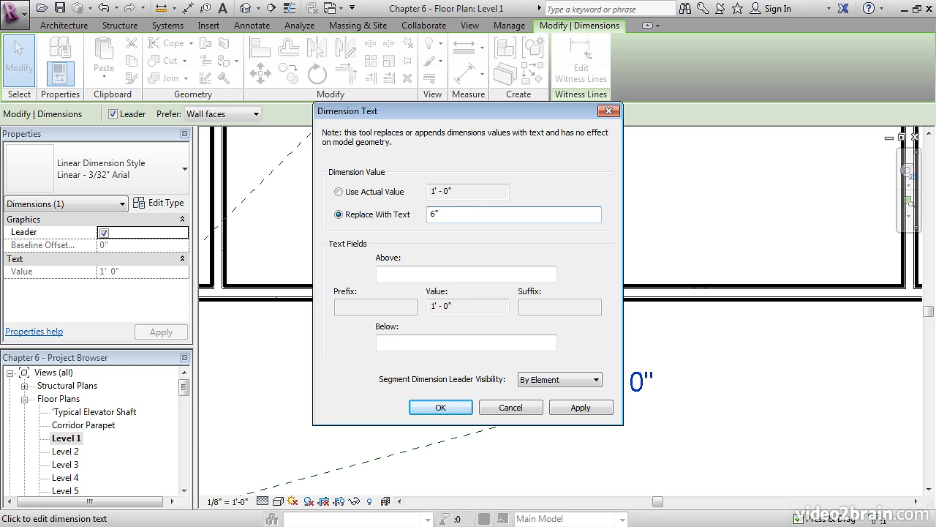
pyautogui.click(439, 410)
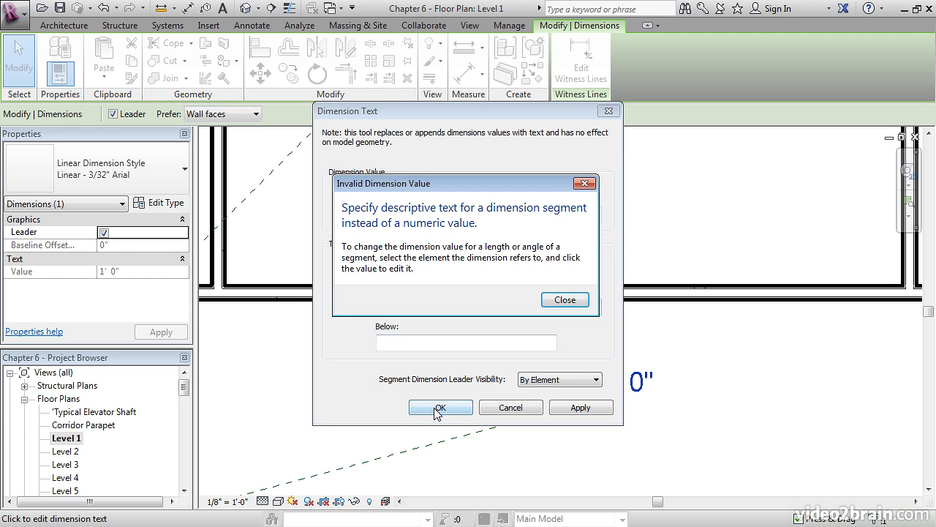
pyautogui.moveTo(441, 193); pyautogui.dragTo(441, 224)
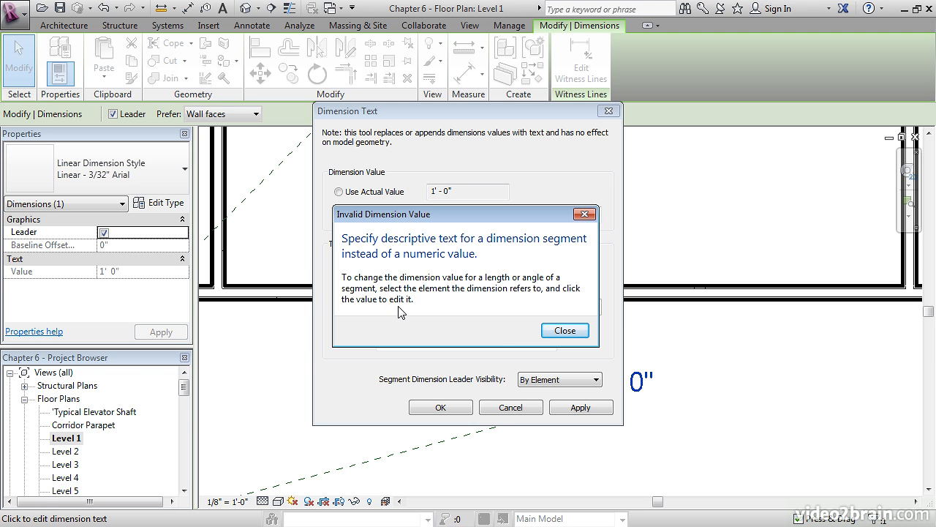
pyautogui.click(564, 329)
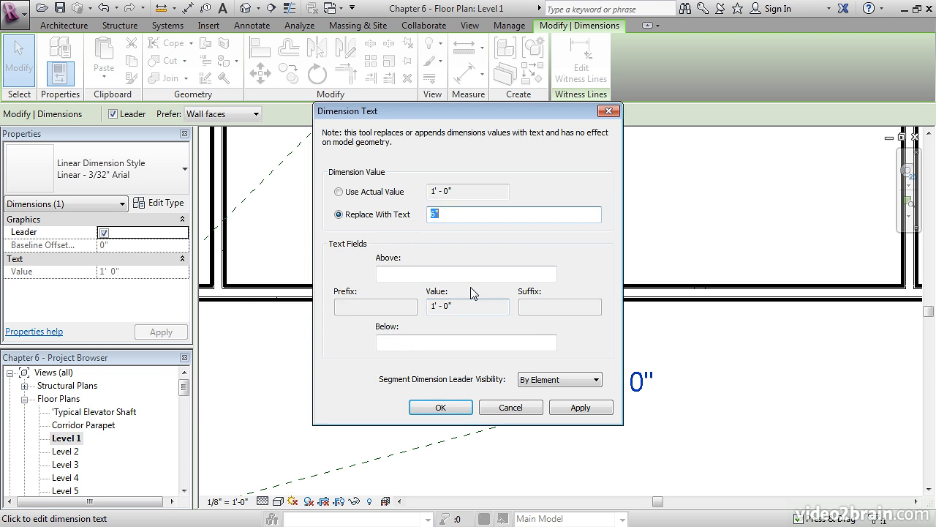
pyautogui.click(511, 408)
pyautogui.click(456, 355)
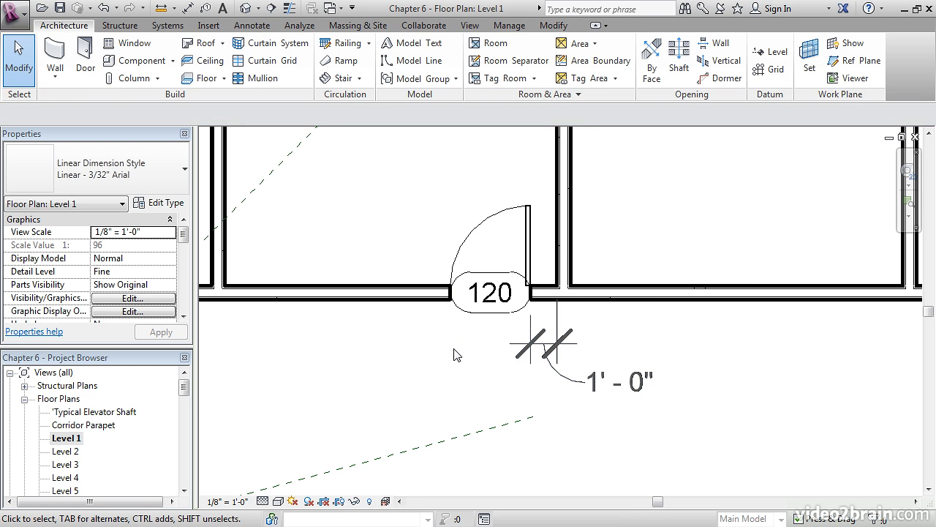
# Step: Set door 120's offset from the adjacent right partition to 6" through its permanent dimension
pyautogui.moveTo(446, 265); pyautogui.dragTo(444, 274, button='middle')
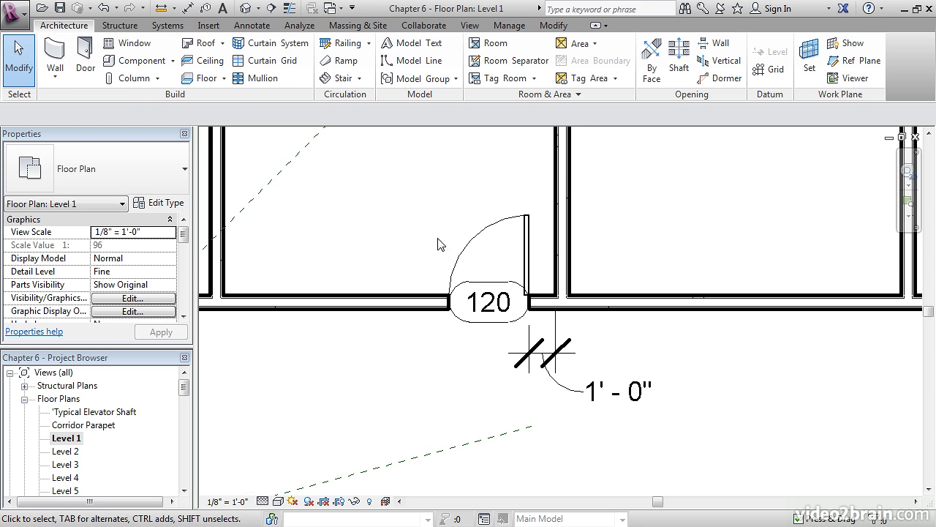
pyautogui.click(481, 214)
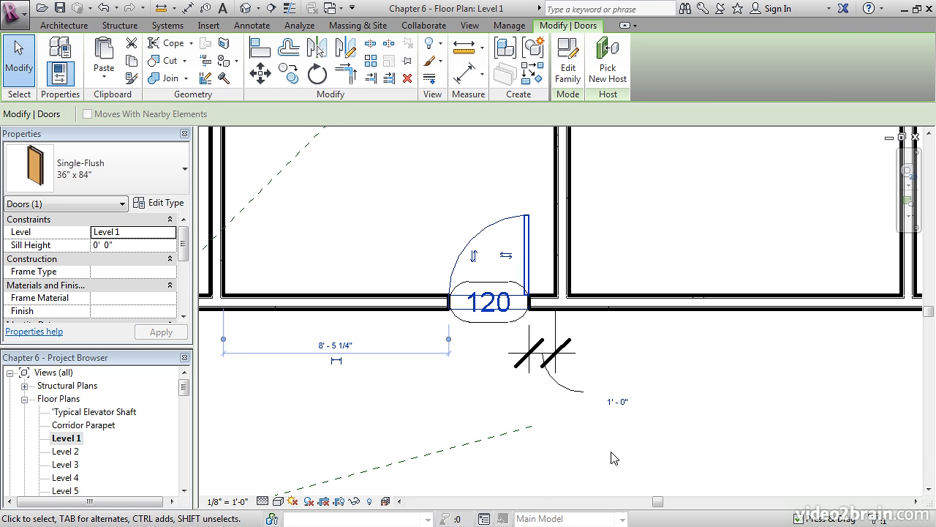
pyautogui.click(618, 401)
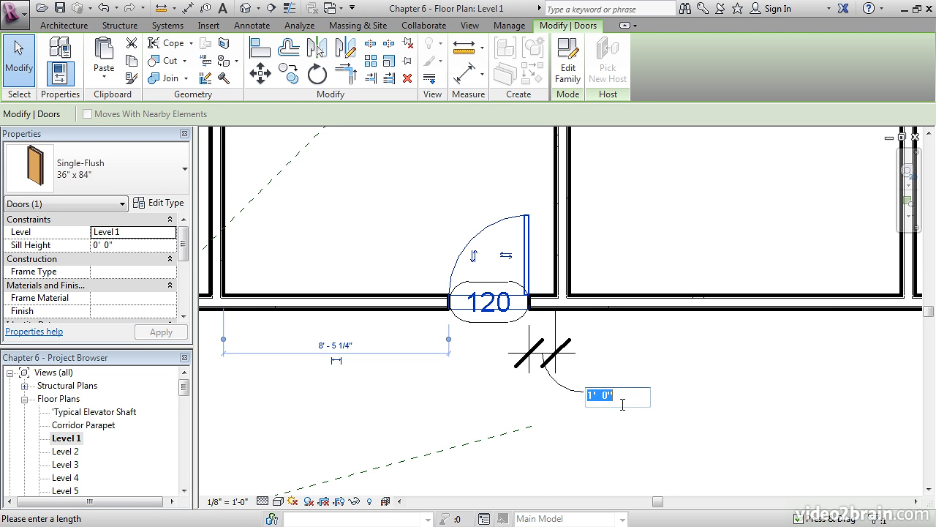
pyautogui.write('6')
pyautogui.press('Return')
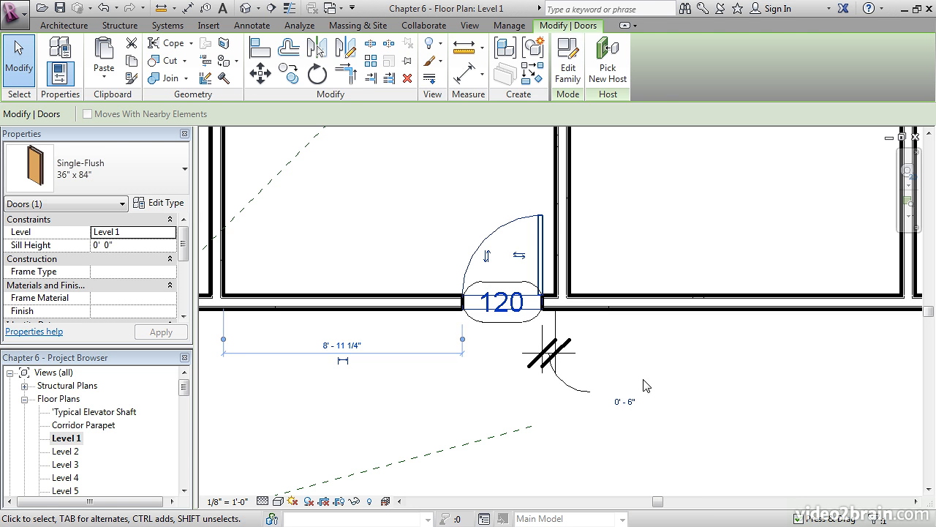
pyautogui.click(667, 376)
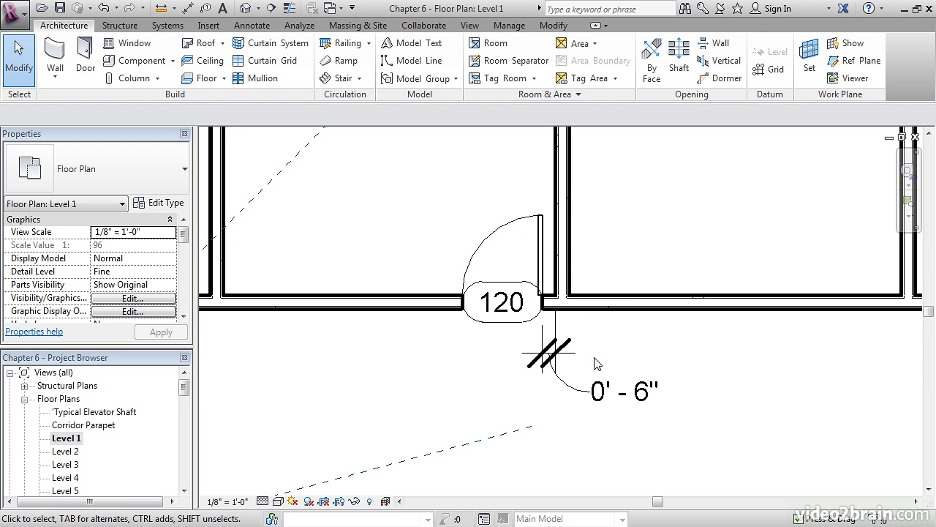
pyautogui.click(475, 249)
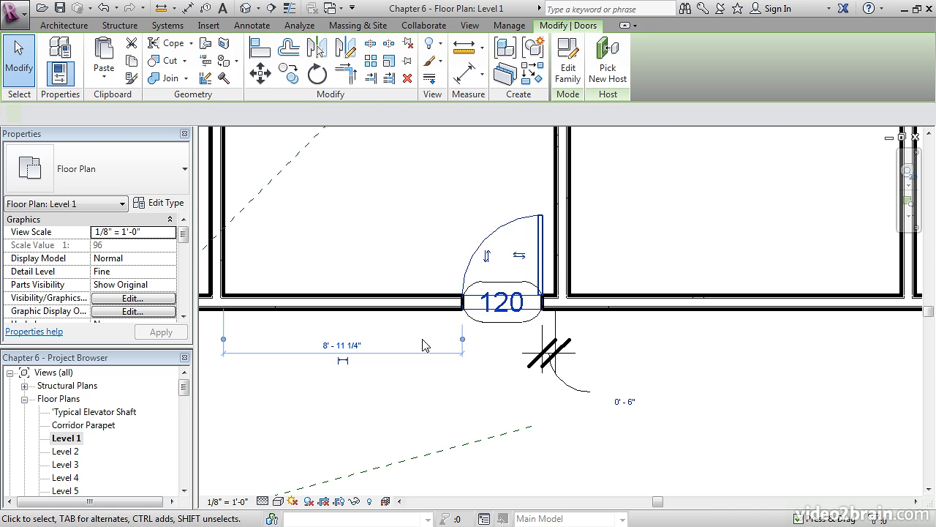
pyautogui.click(622, 402)
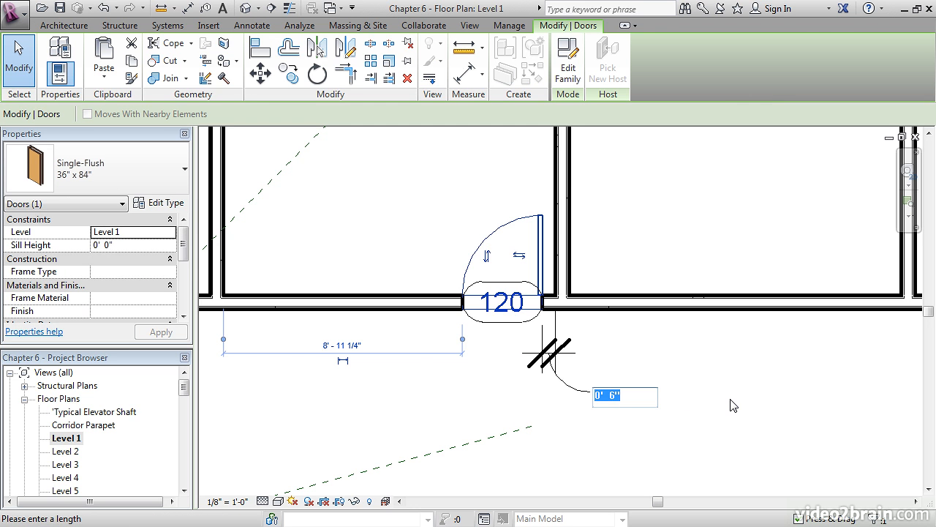
pyautogui.click(725, 427)
pyautogui.click(725, 428)
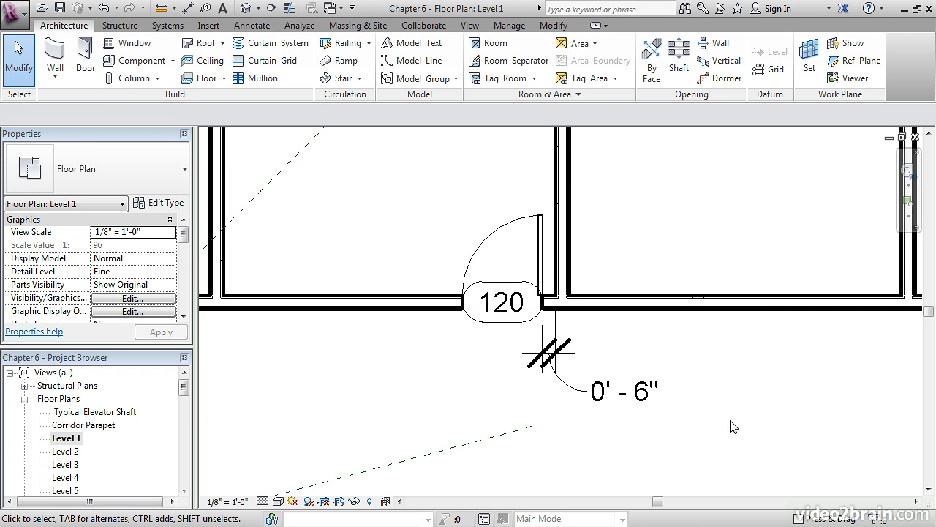
# Step: Add the suffix ", TYP" to the door 120 offset dimension, keeping its actual value
pyautogui.click(647, 392)
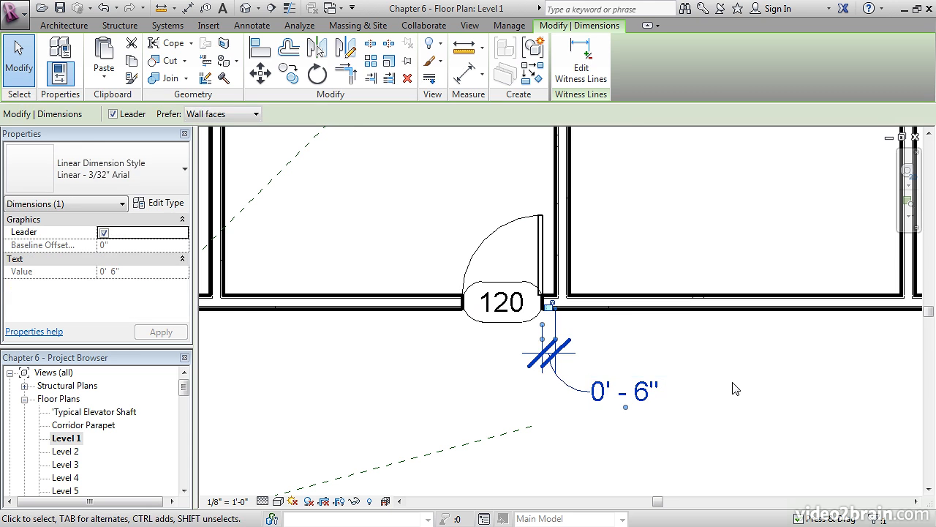
pyautogui.click(646, 393)
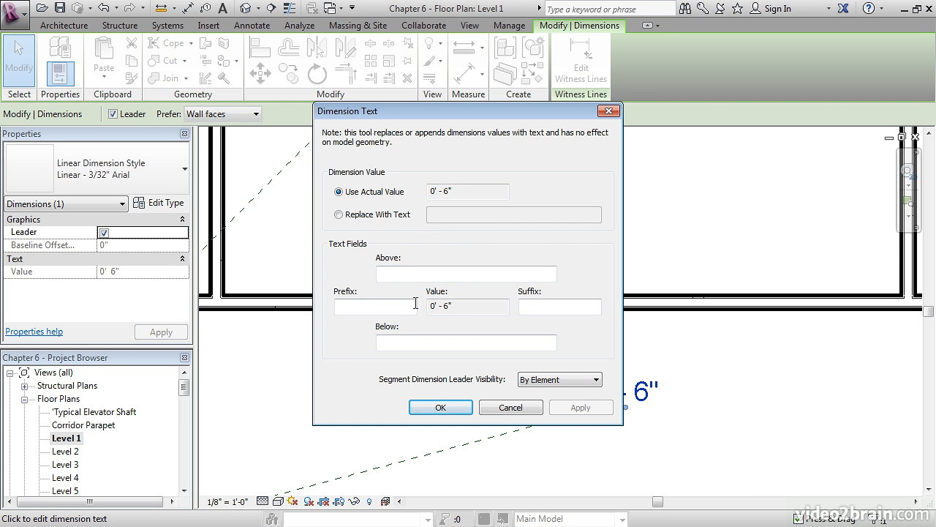
pyautogui.click(529, 309)
pyautogui.write(', TYP')
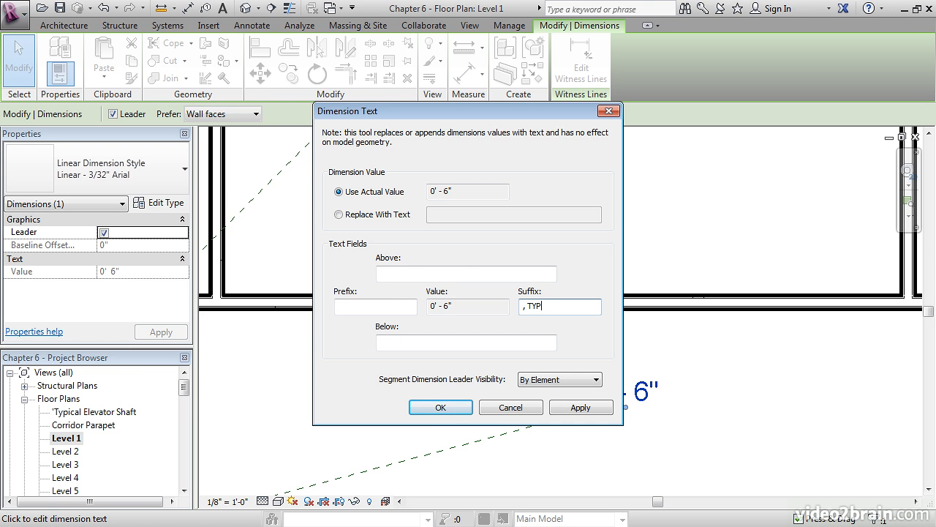
pyautogui.click(439, 408)
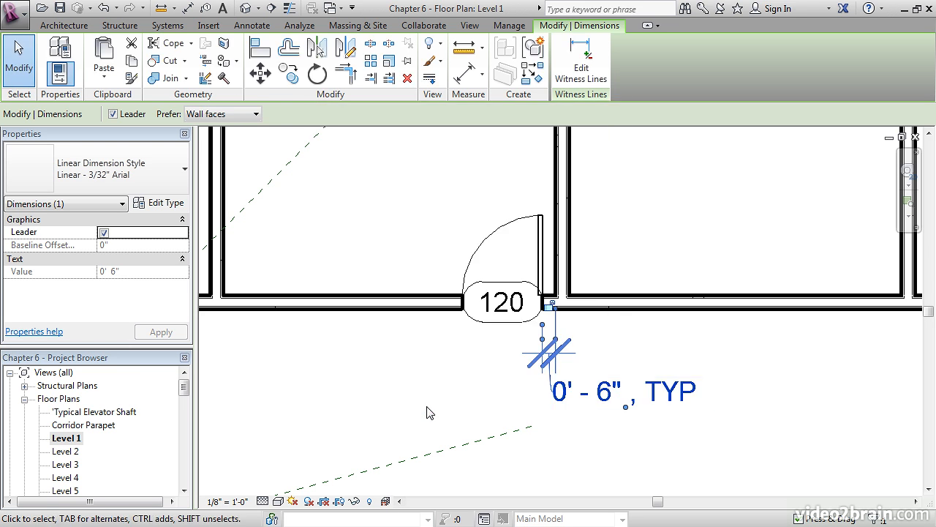
pyautogui.click(587, 402)
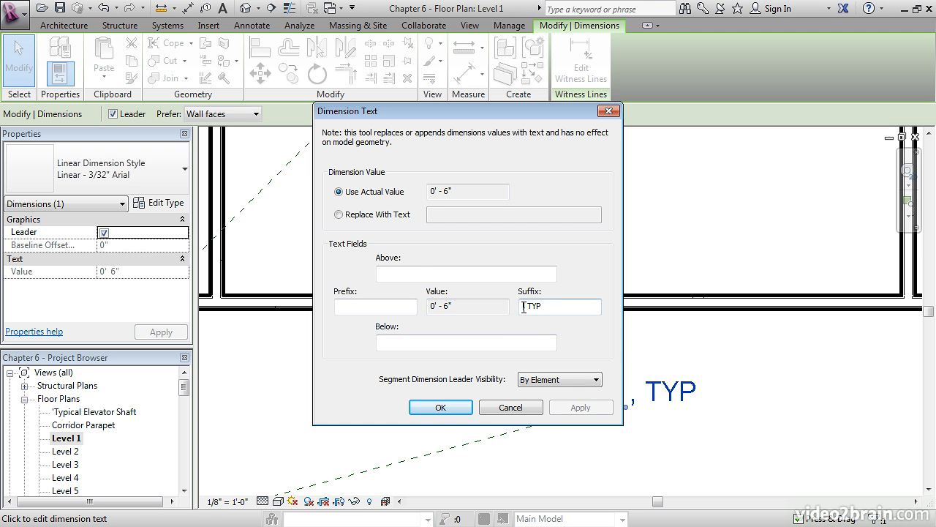
pyautogui.click(441, 409)
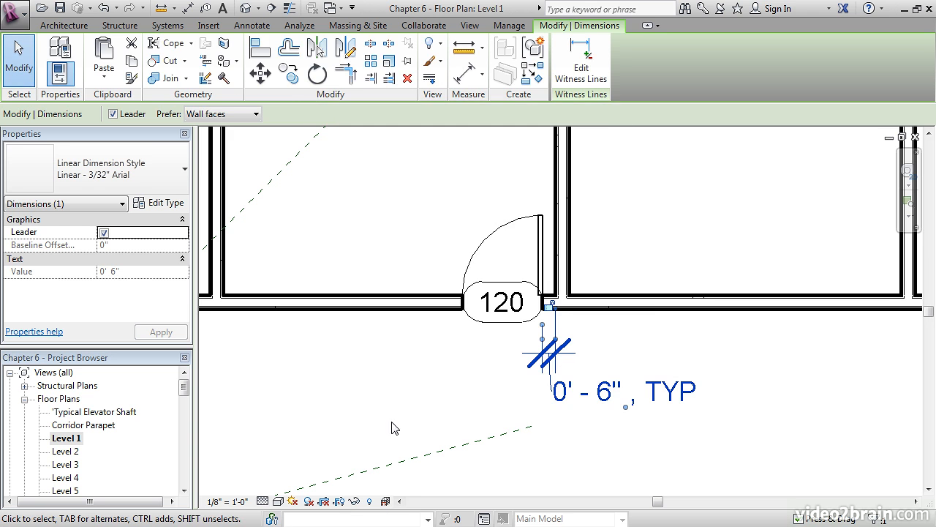
pyautogui.click(435, 397)
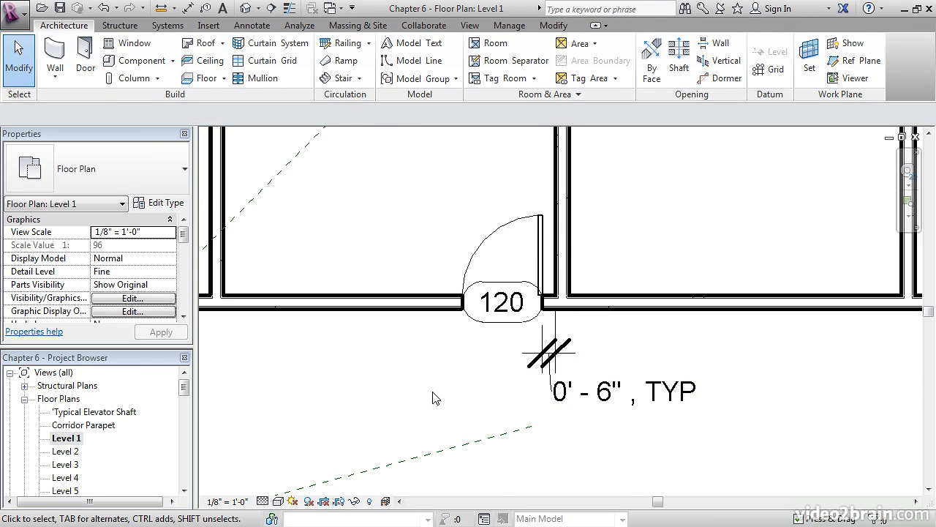
# Step: Place a similar tagged Single-Flush 36" x 84" door in the third room's corridor wall, about 1'-3" from its right partition
pyautogui.moveTo(350, 272); pyautogui.dragTo(472, 326, button='middle')
pyautogui.scroll(-3, 476, 308)
pyautogui.rightClick(578, 334)
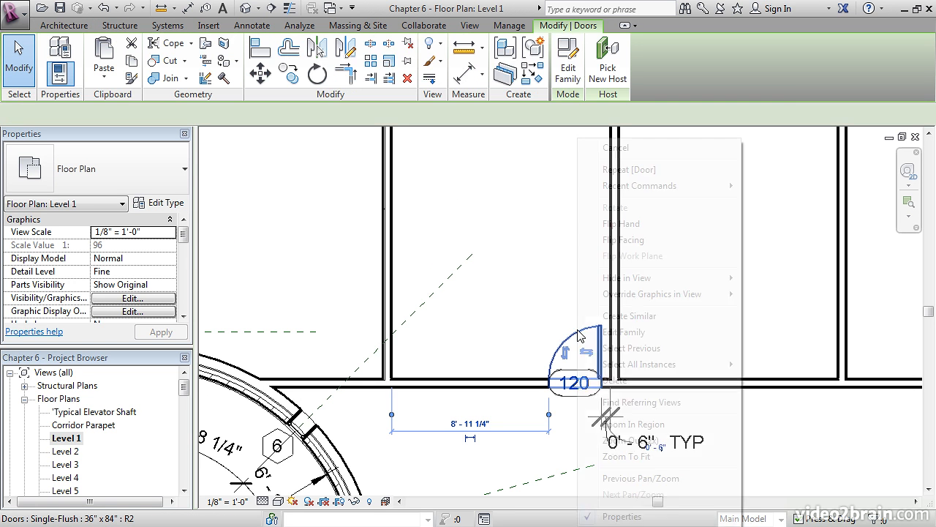
pyautogui.click(591, 315)
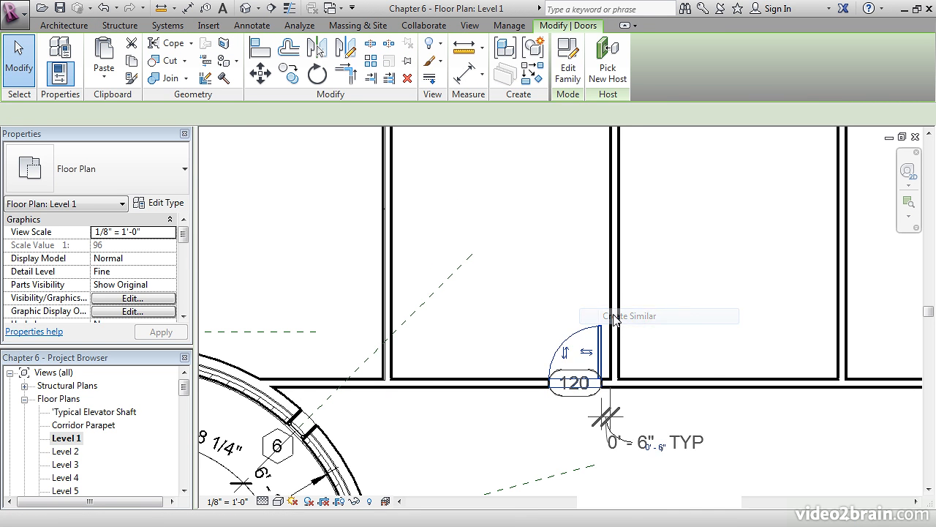
pyautogui.moveTo(713, 328); pyautogui.dragTo(513, 321, button='middle')
pyautogui.scroll(1, 508, 313)
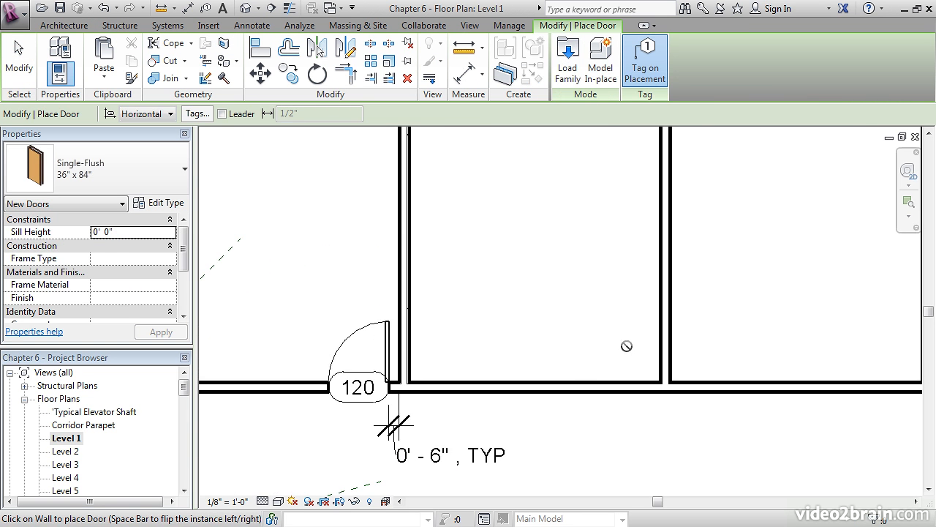
pyautogui.click(605, 380)
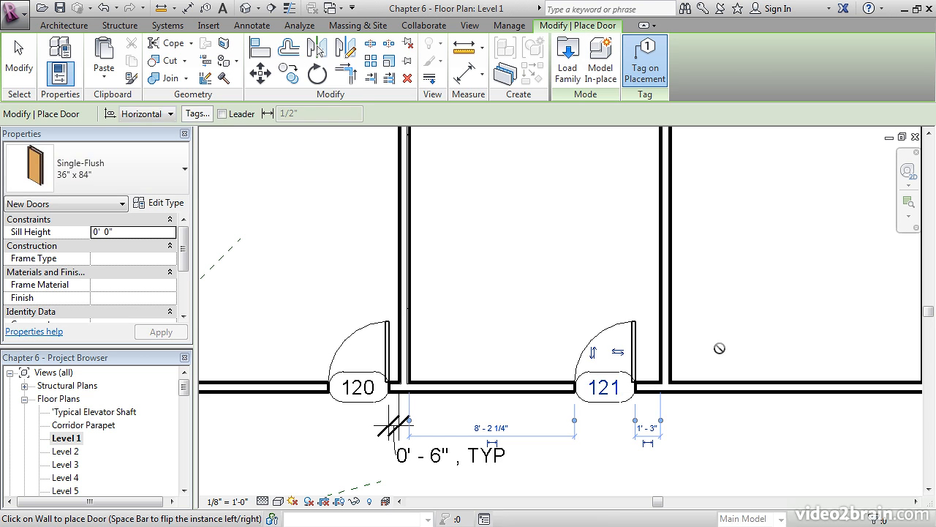
pyautogui.press('Escape')
pyautogui.press('Escape')
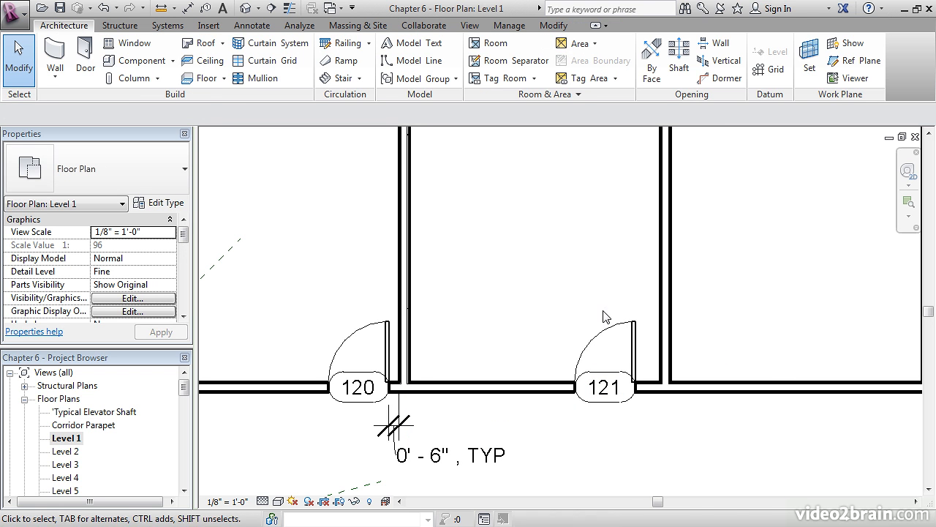
# Step: Set door 121's offset from the adjacent right partition to 6" and make that temporary dimension permanent
pyautogui.click(600, 337)
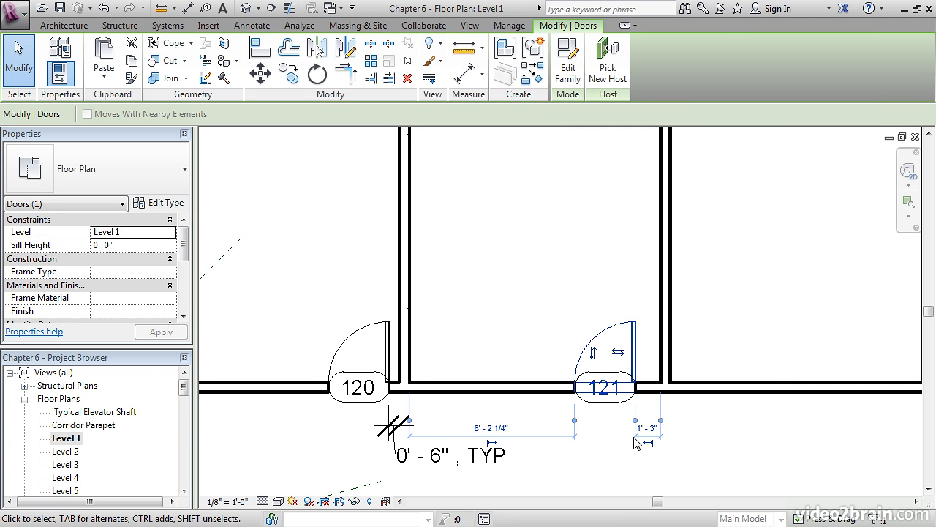
pyautogui.scroll(2, 614, 421)
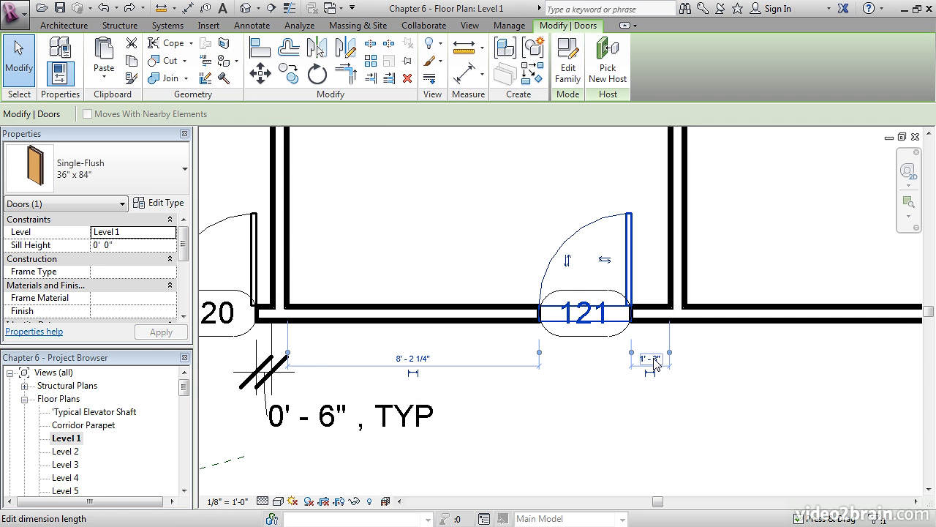
pyautogui.click(651, 359)
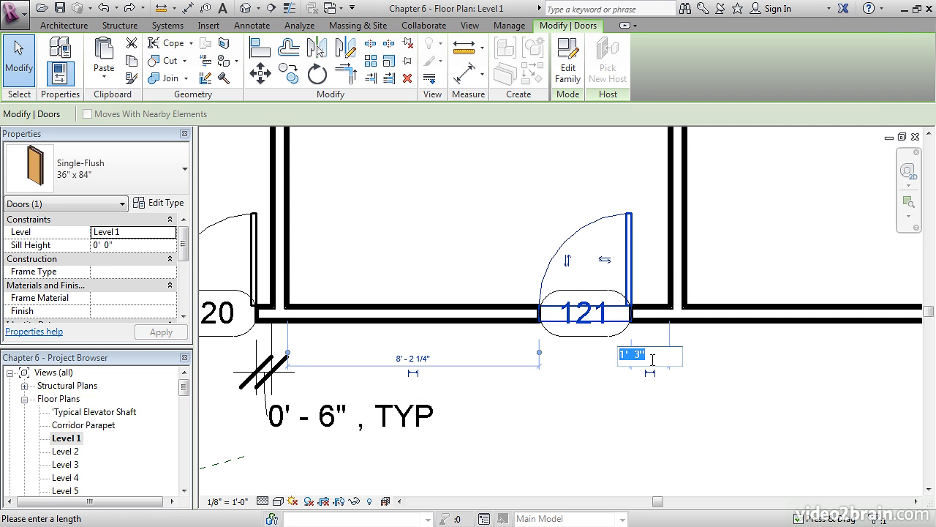
pyautogui.press('Return')
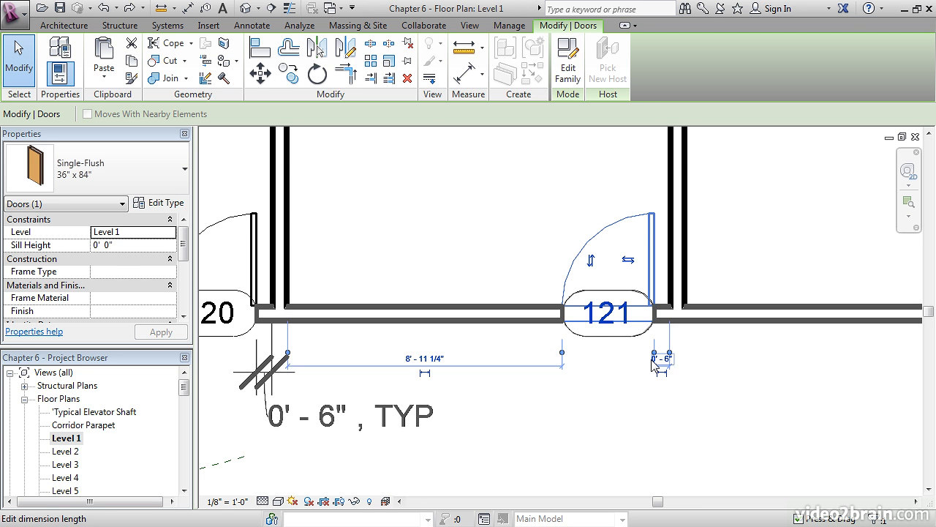
pyautogui.click(666, 373)
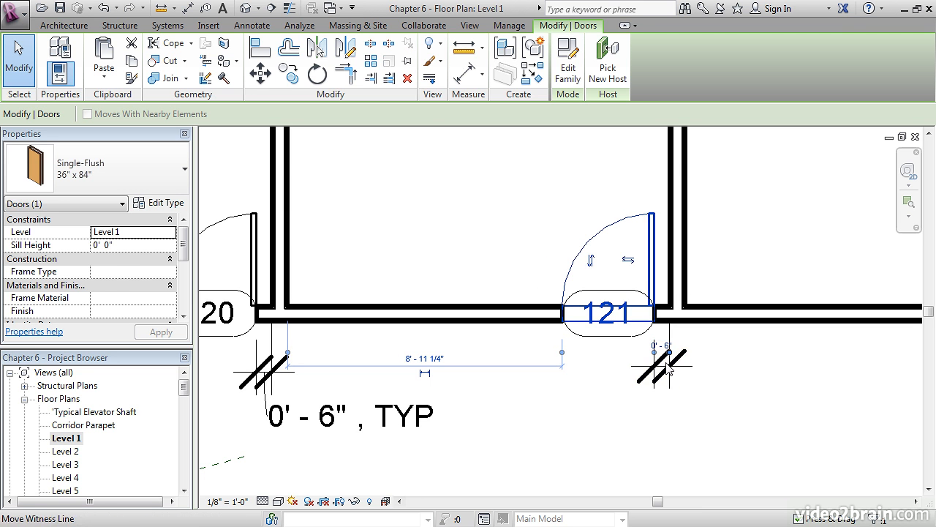
# Step: Move the door 121 offset dimension's text below and to the right on a leader, and lock the dimension
pyautogui.click(720, 426)
pyautogui.click(664, 362)
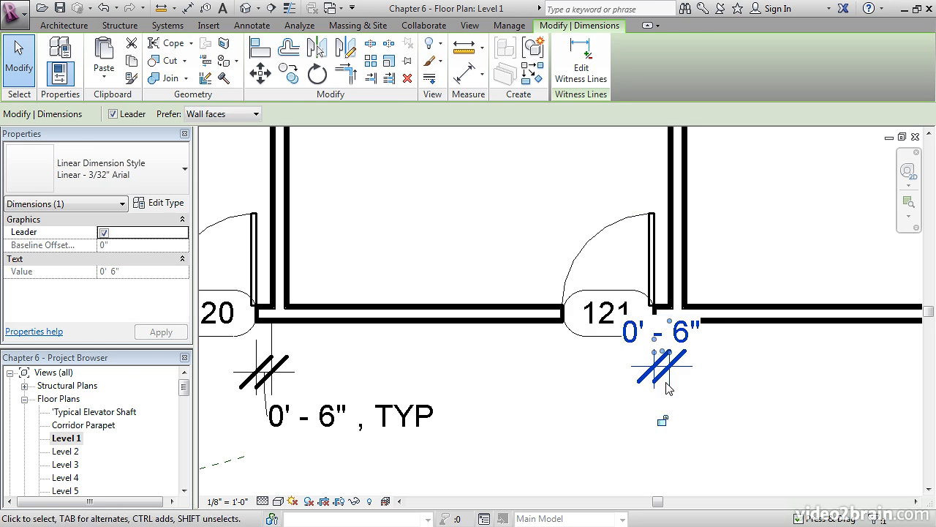
pyautogui.moveTo(666, 354); pyautogui.dragTo(735, 440)
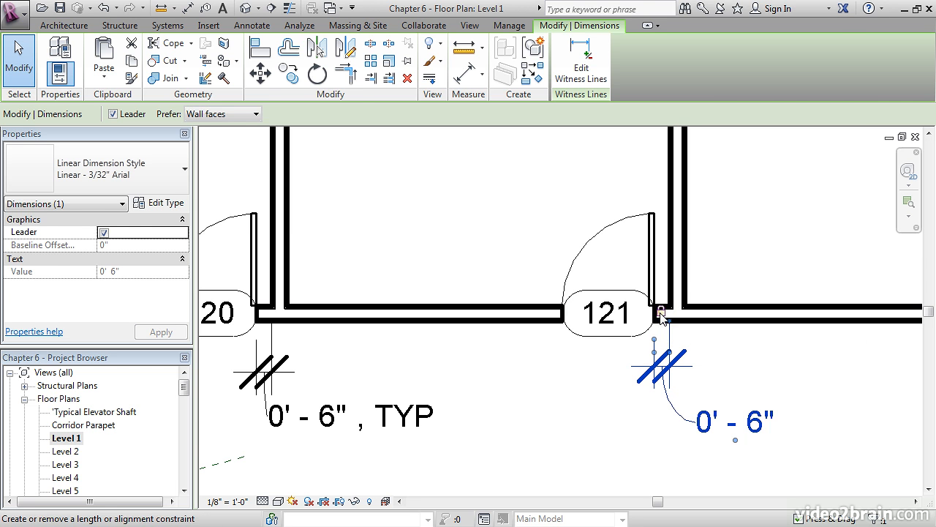
pyautogui.click(719, 362)
# Step: Move the partition just right of door 121 a short distance to the left
pyautogui.scroll(-3, 719, 361)
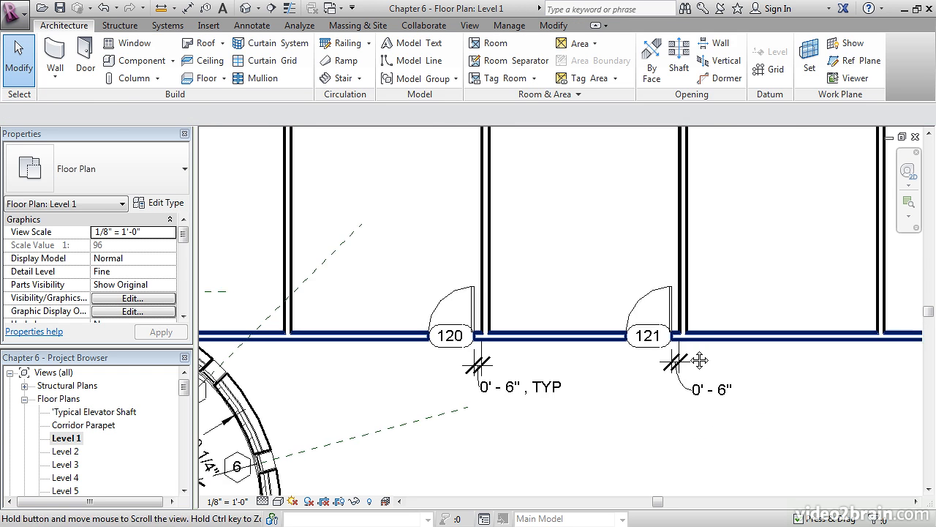
pyautogui.click(670, 280)
pyautogui.moveTo(671, 278); pyautogui.dragTo(644, 276)
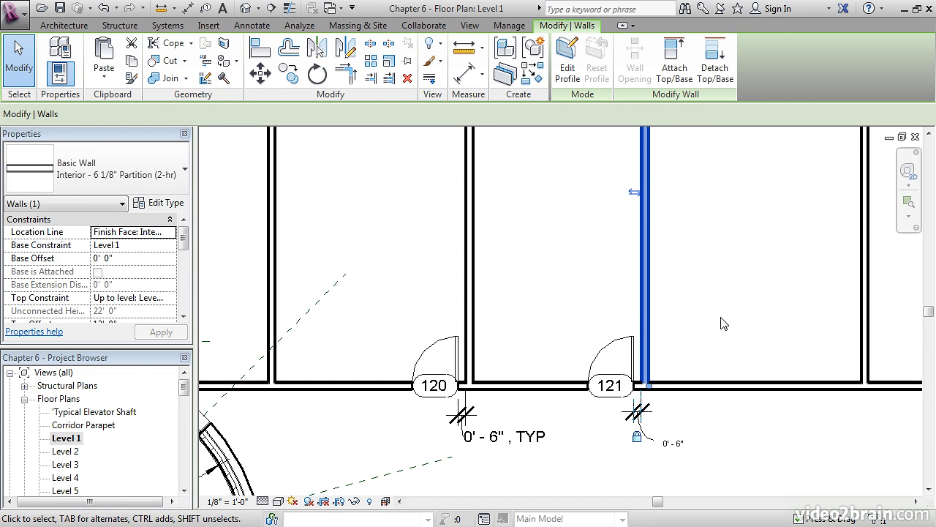
# Step: Undo the last move of the partition just right of door 121
pyautogui.click(109, 10)
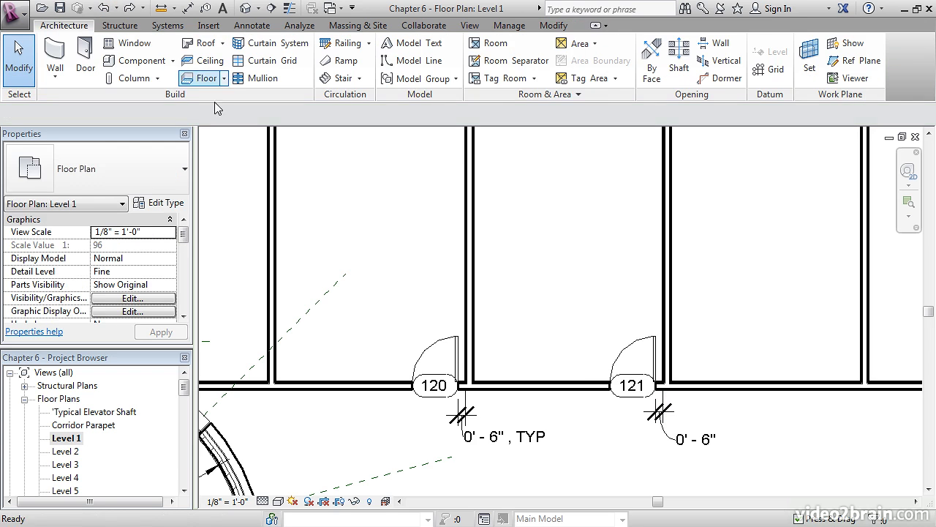
# Step: Mirror a copy of door 121 and its tag about the centerline of the partition just to its right
pyautogui.moveTo(738, 329); pyautogui.dragTo(512, 319, button='middle')
pyautogui.scroll(1, 512, 320)
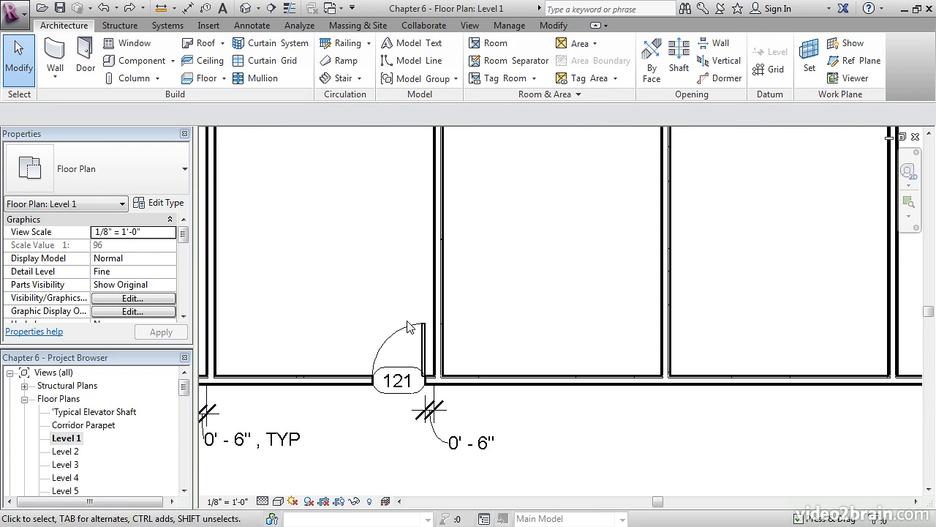
pyautogui.moveTo(431, 419); pyautogui.dragTo(463, 422, button='middle')
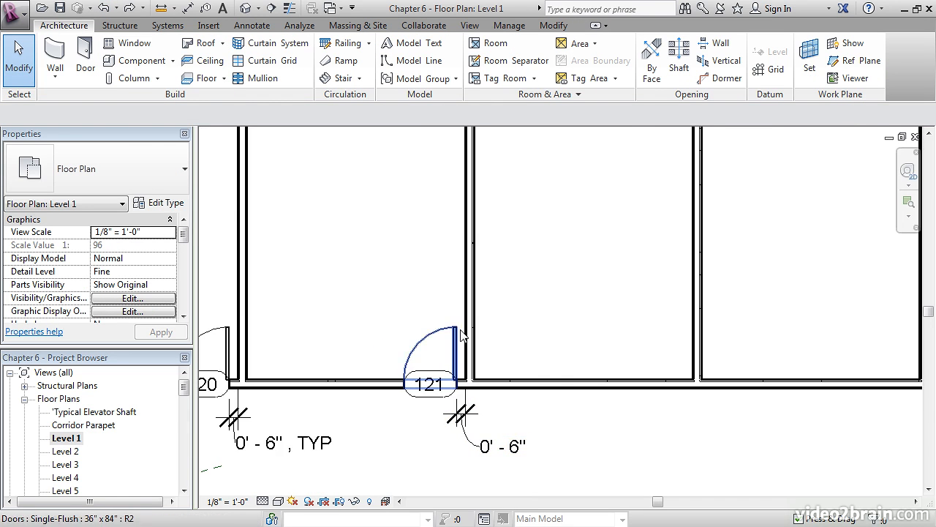
pyautogui.click(451, 333)
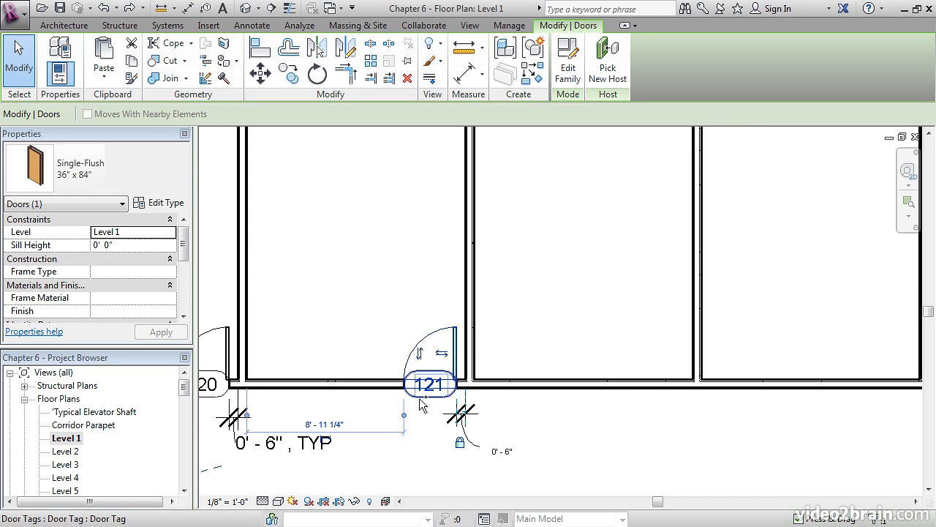
pyautogui.keyDown('ctrl'); pyautogui.click(432, 385); pyautogui.keyUp('ctrl')
pyautogui.moveTo(539, 346)
pyautogui.mouseDown(button='middle')
pyautogui.moveTo(546, 334)
pyautogui.moveTo(537, 338)
pyautogui.mouseUp(button='middle')
pyautogui.press('m')
pyautogui.press('m')
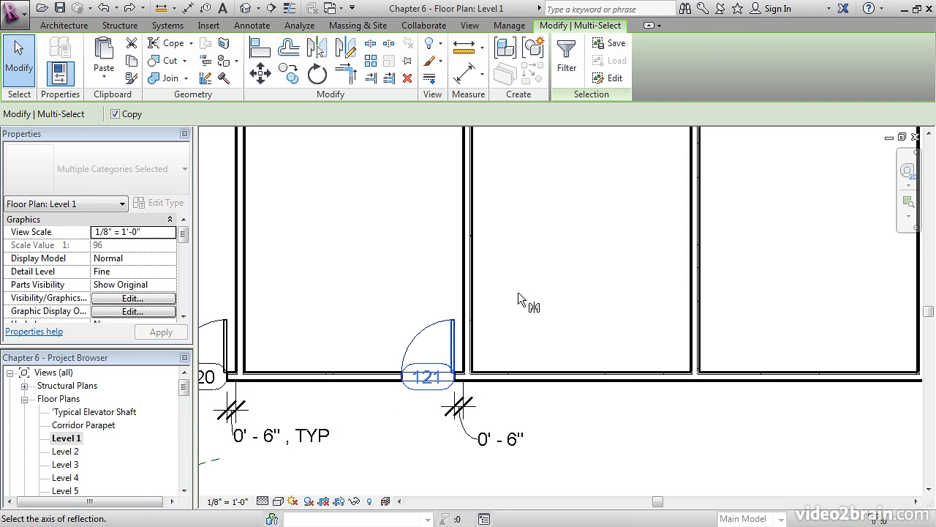
pyautogui.click(466, 253)
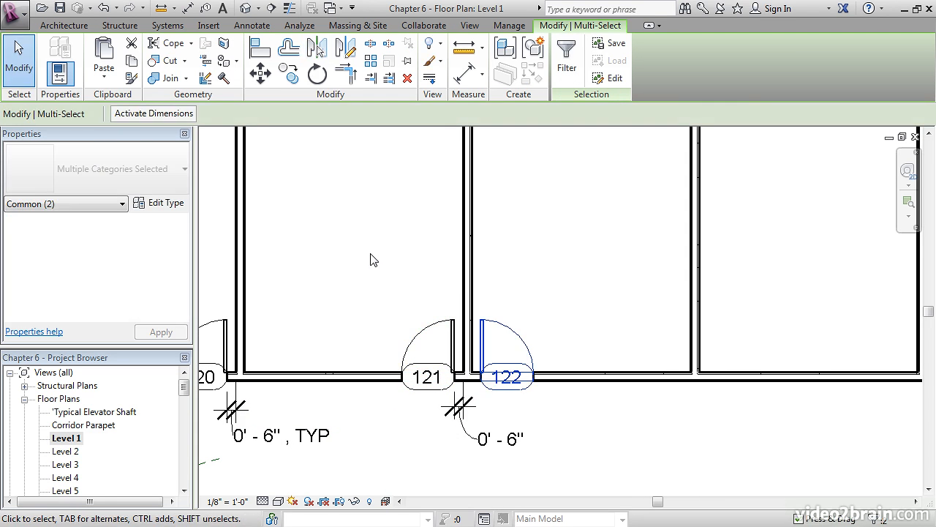
pyautogui.press('Escape')
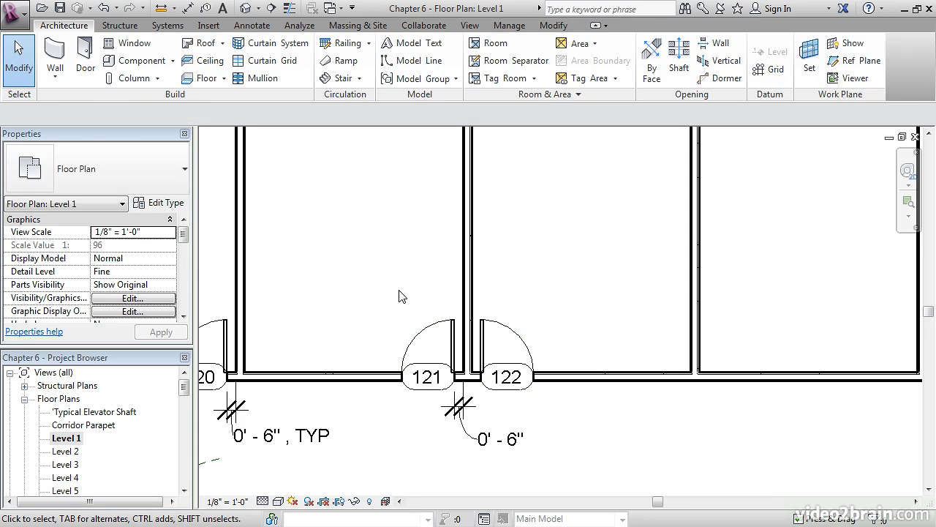
# Step: Copy doors 121 and 122 with their tags from the centerline of the partition between them to the second partition to the right
pyautogui.click(436, 327)
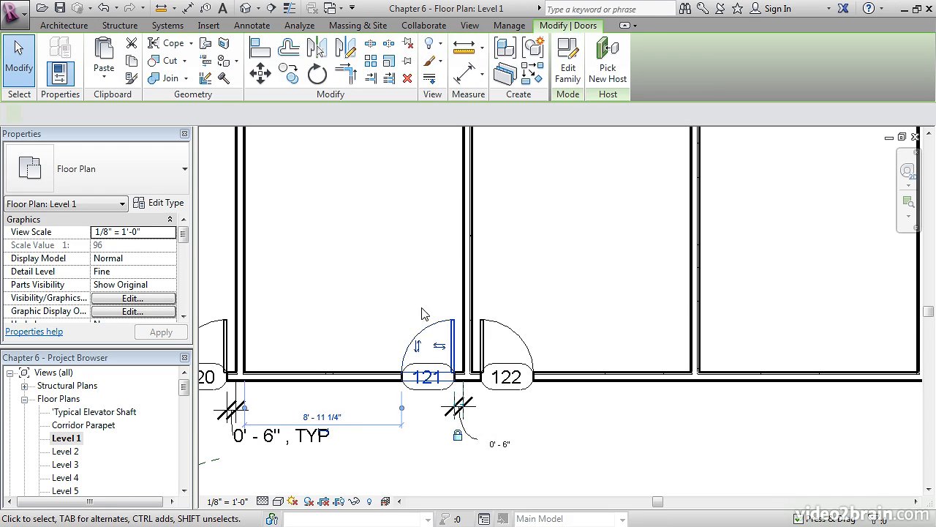
pyautogui.keyDown('ctrl'); pyautogui.click(416, 393); pyautogui.keyUp('ctrl')
pyautogui.keyDown('ctrl'); pyautogui.click(511, 392); pyautogui.keyUp('ctrl')
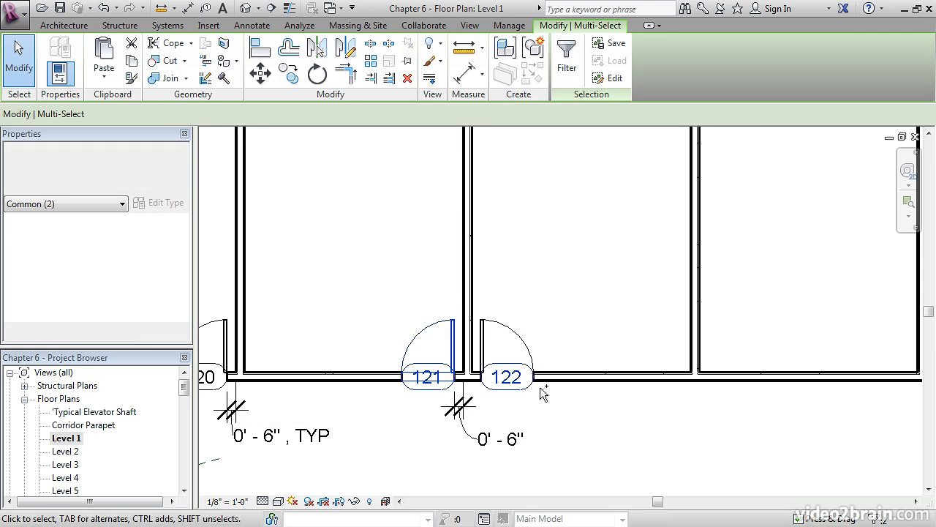
pyautogui.keyDown('ctrl'); pyautogui.click(528, 339); pyautogui.keyUp('ctrl')
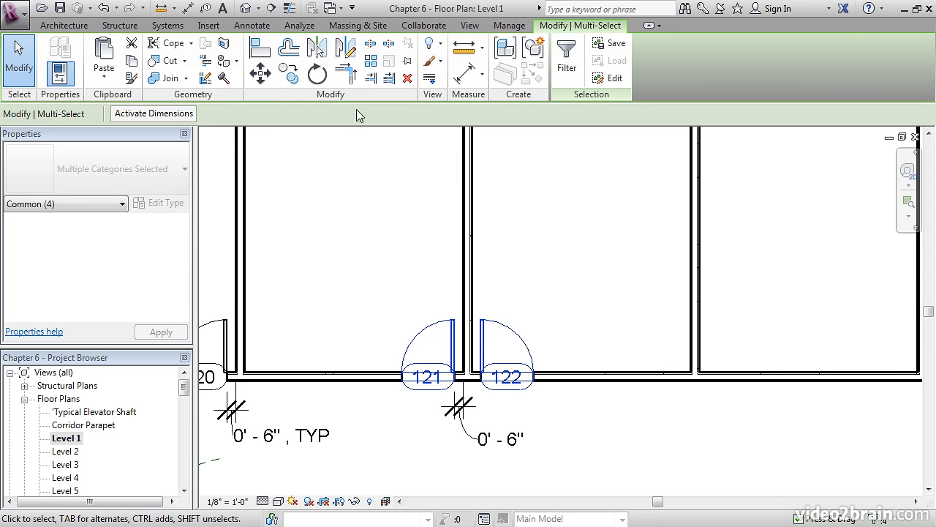
pyautogui.click(290, 76)
pyautogui.scroll(3, 450, 341)
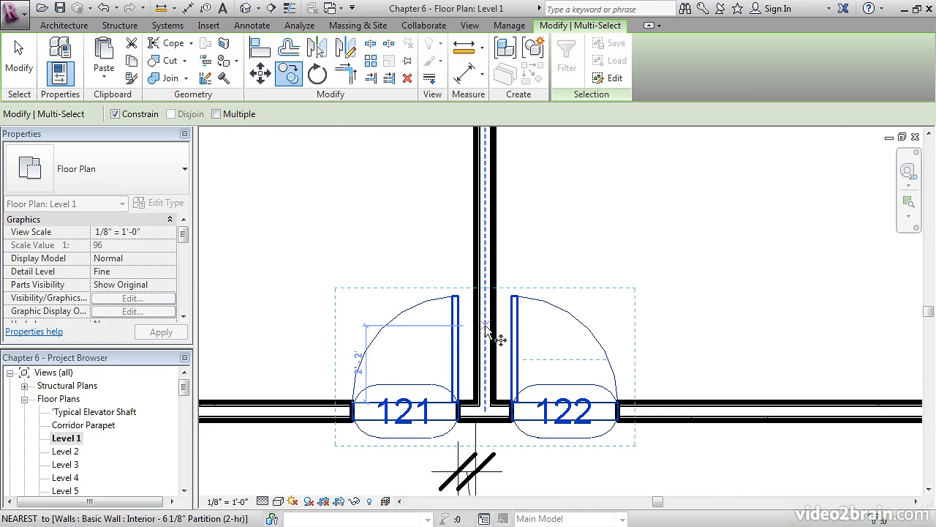
pyautogui.click(485, 324)
pyautogui.scroll(-4, 606, 326)
pyautogui.moveTo(705, 320); pyautogui.dragTo(483, 335, button='middle')
pyautogui.scroll(4, 624, 327)
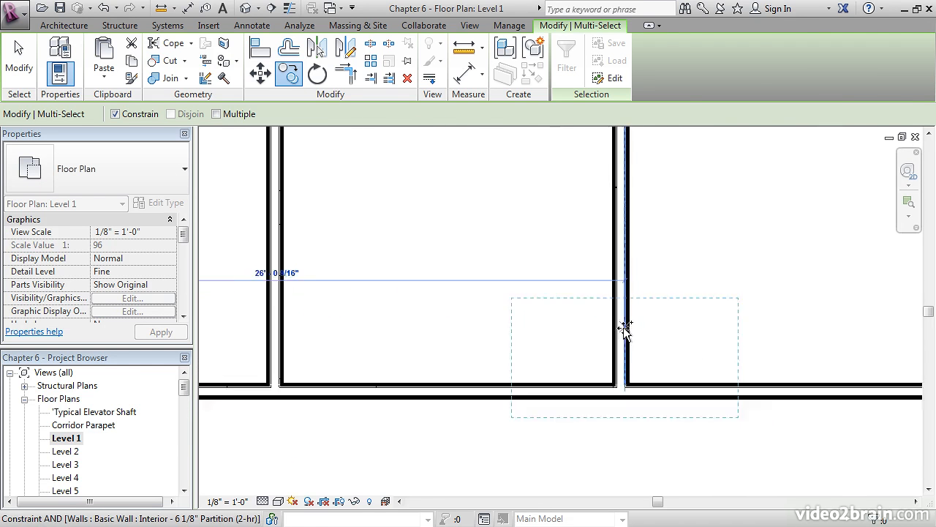
pyautogui.click(620, 328)
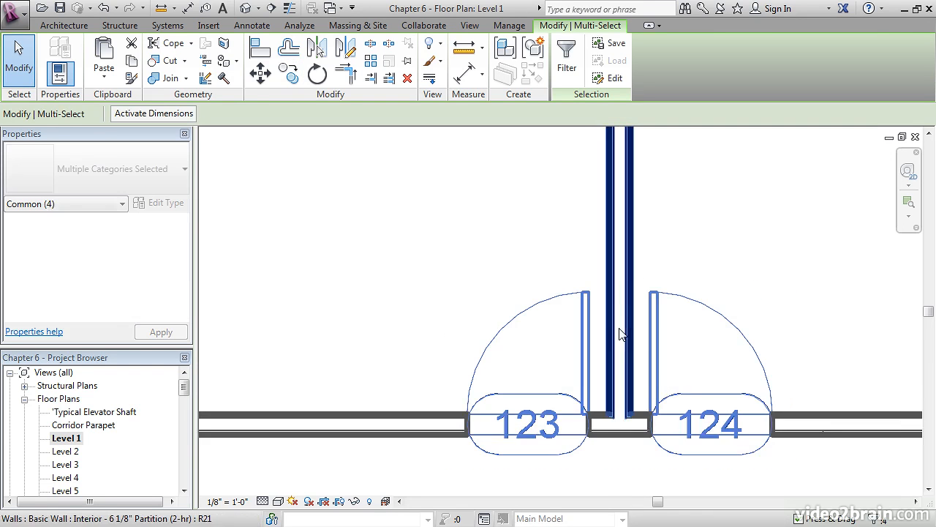
pyautogui.scroll(-4, 560, 286)
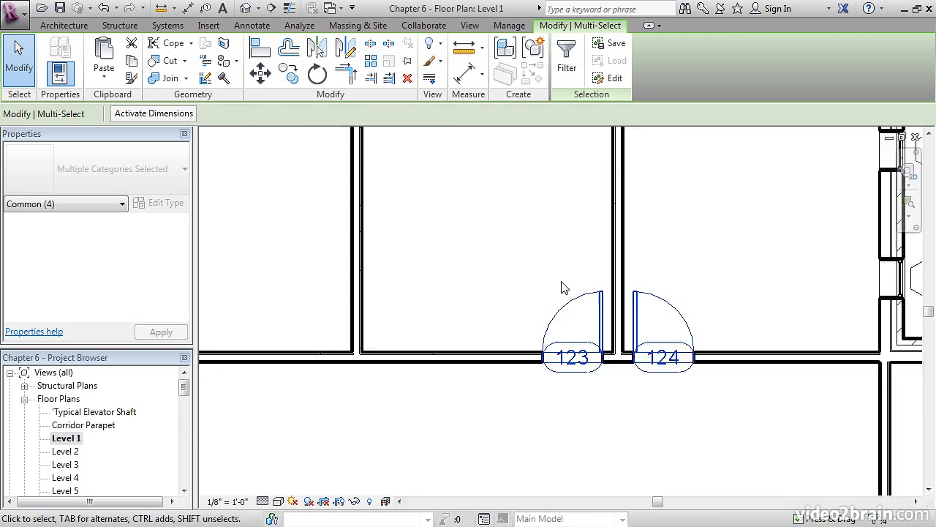
pyautogui.moveTo(406, 334); pyautogui.dragTo(536, 327, button='middle')
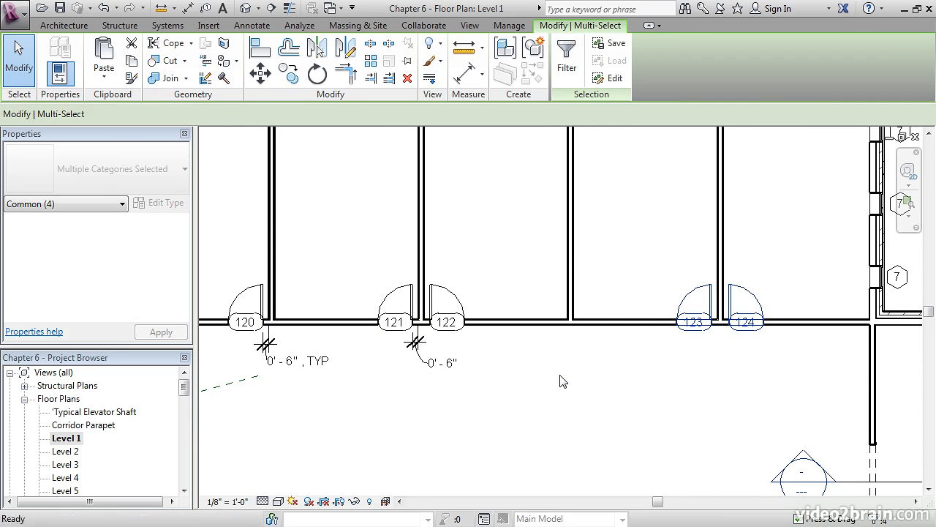
pyautogui.press('Escape')
# Step: Place a similar tagged Single-Flush 36" x 84" door near the lower end of the leftmost partition, swinging into the first room
pyautogui.scroll(-3, 561, 377)
pyautogui.moveTo(368, 373); pyautogui.dragTo(596, 371, button='middle')
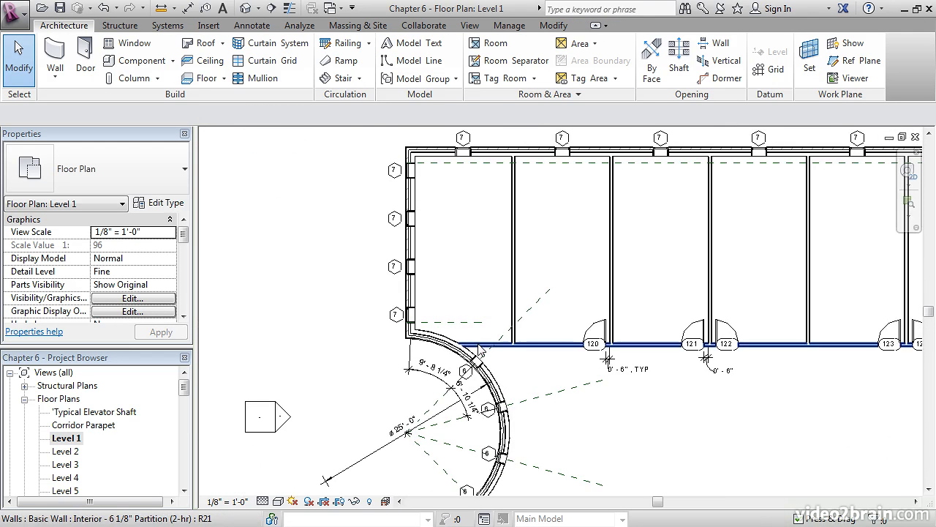
pyautogui.scroll(2, 476, 349)
pyautogui.moveTo(477, 246); pyautogui.dragTo(458, 309, button='middle')
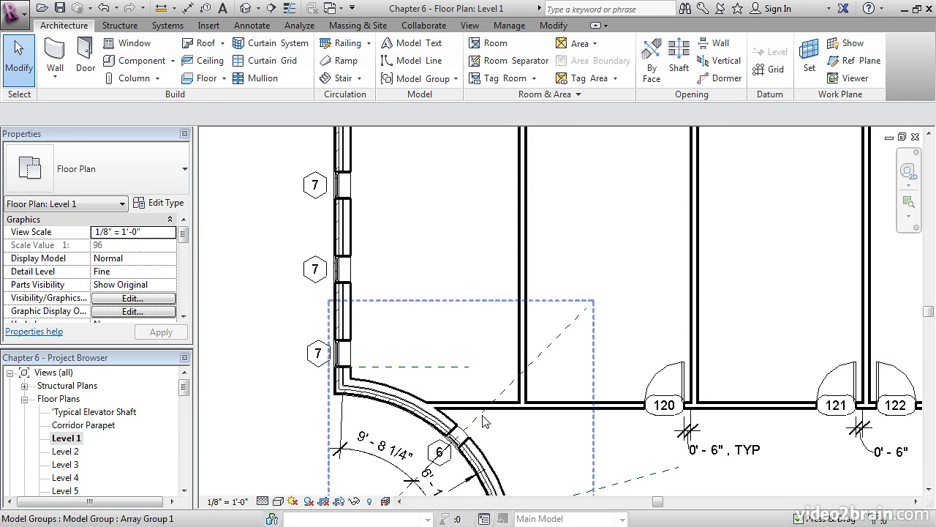
pyautogui.rightClick(665, 375)
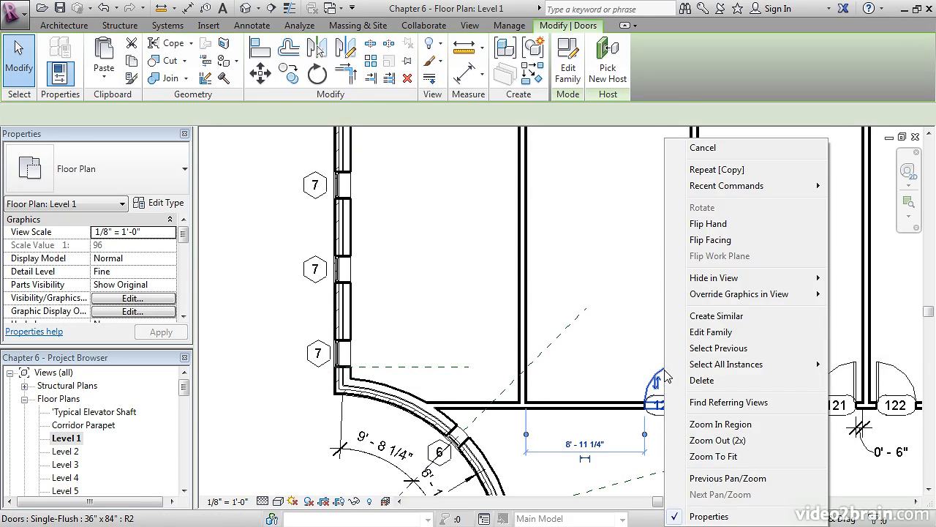
pyautogui.click(702, 316)
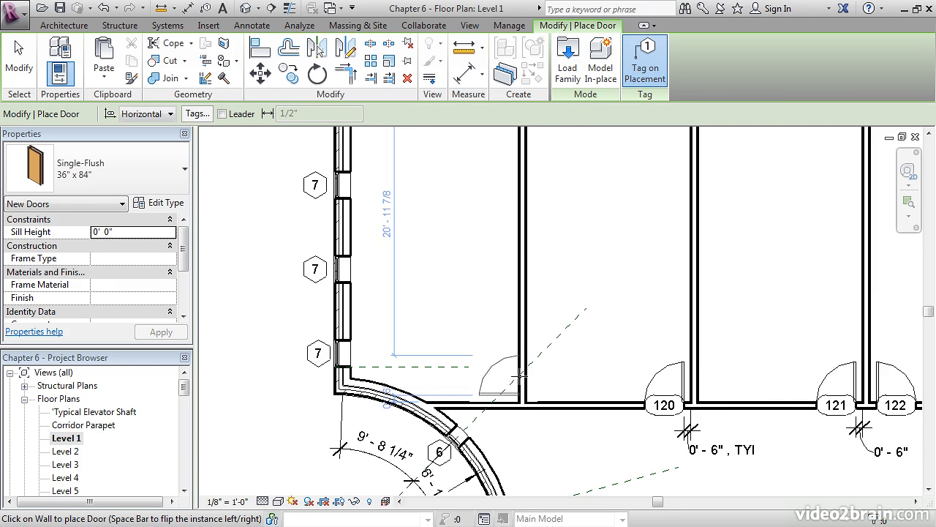
pyautogui.click(521, 374)
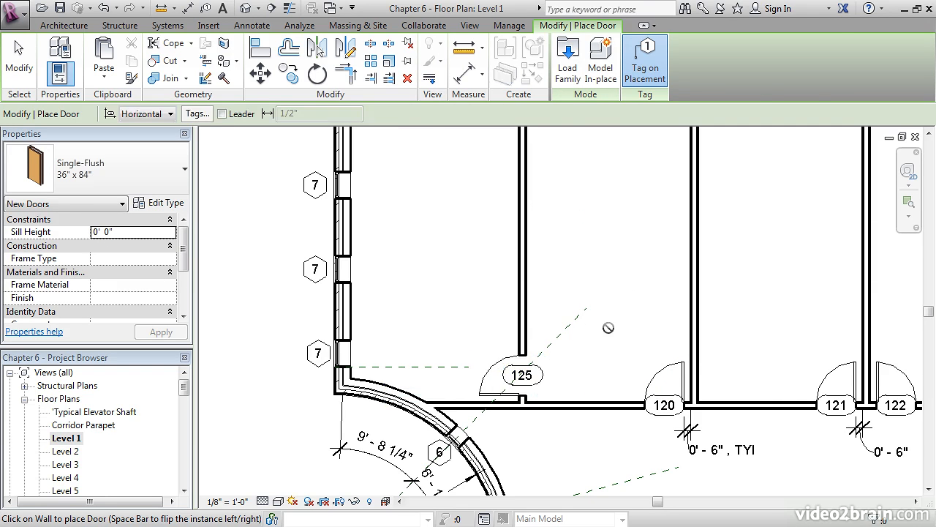
pyautogui.press('Escape')
pyautogui.press('Escape')
# Step: Renumber the door in the leftmost partition as 120A through its tag
pyautogui.scroll(4, 531, 404)
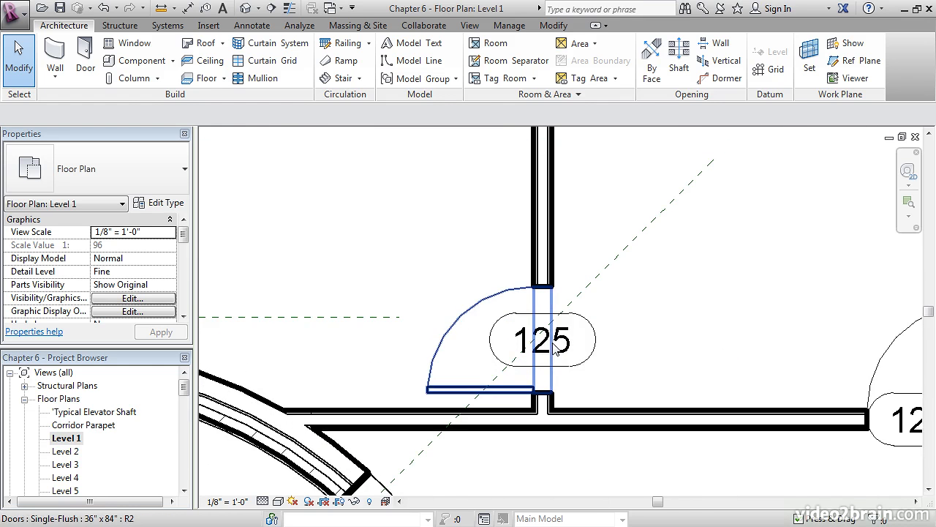
pyautogui.moveTo(631, 336); pyautogui.dragTo(497, 330, button='middle')
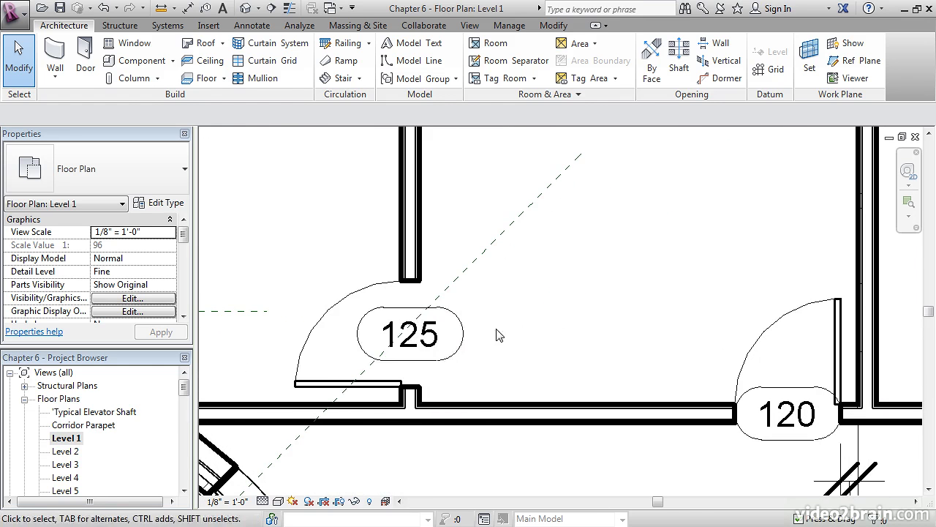
pyautogui.click(415, 349)
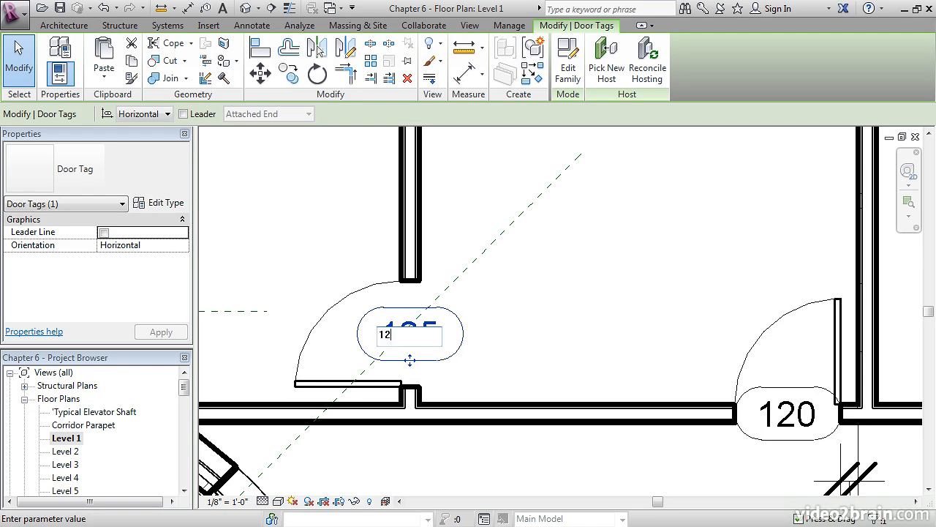
pyautogui.click(539, 330)
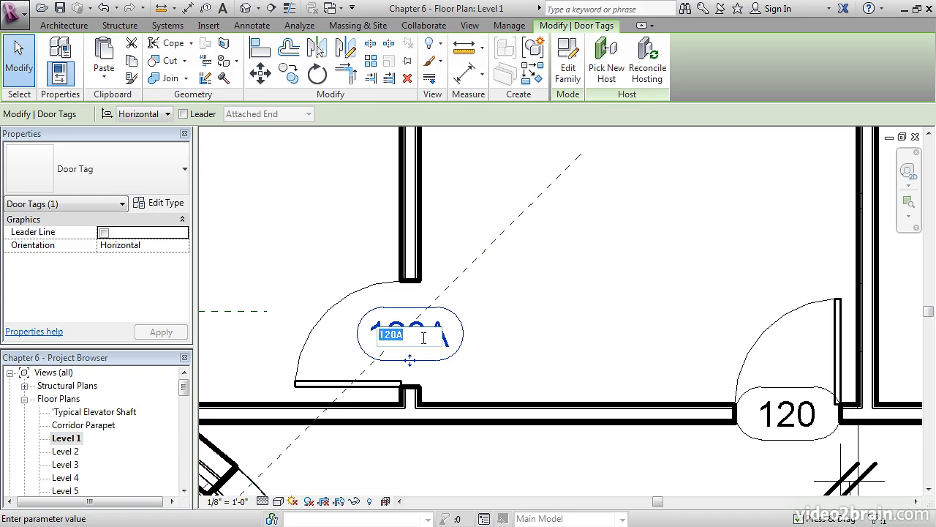
pyautogui.click(538, 332)
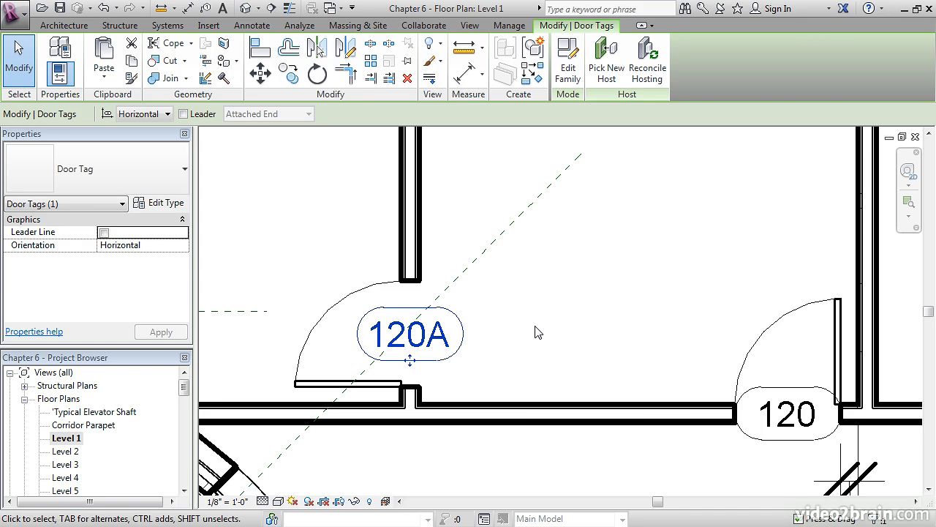
pyautogui.click(538, 332)
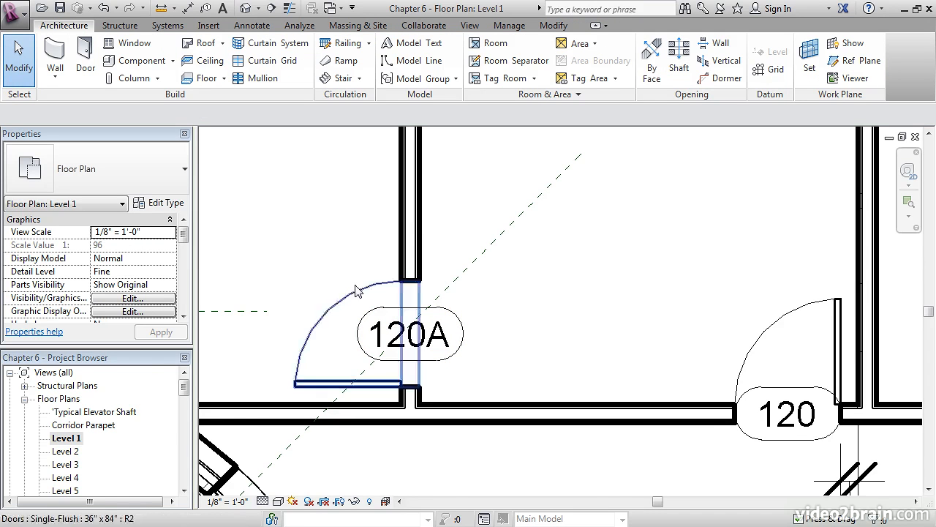
# Step: Place an aligned Wall faces dimension string above the upper exterior wall, picking Entire Walls with Intersecting Walls as references
pyautogui.scroll(-5, 360, 280)
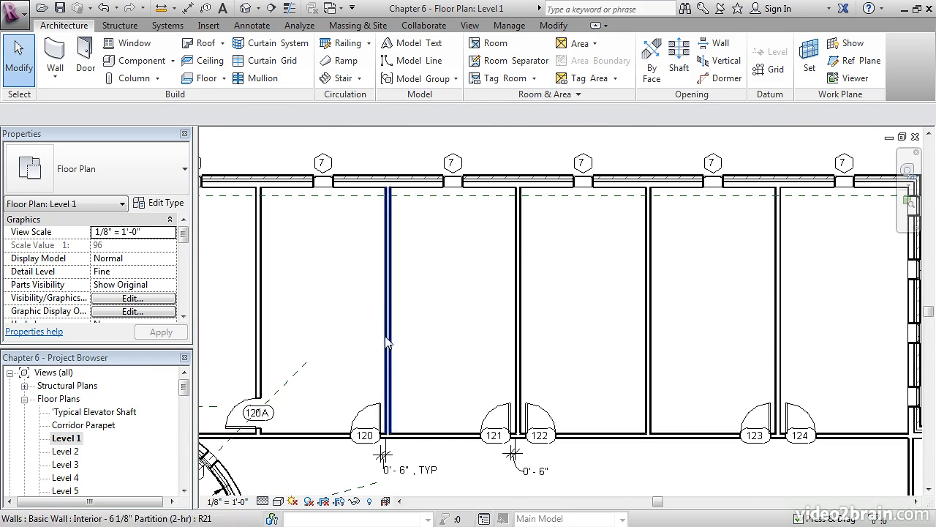
pyautogui.scroll(-3, 374, 300)
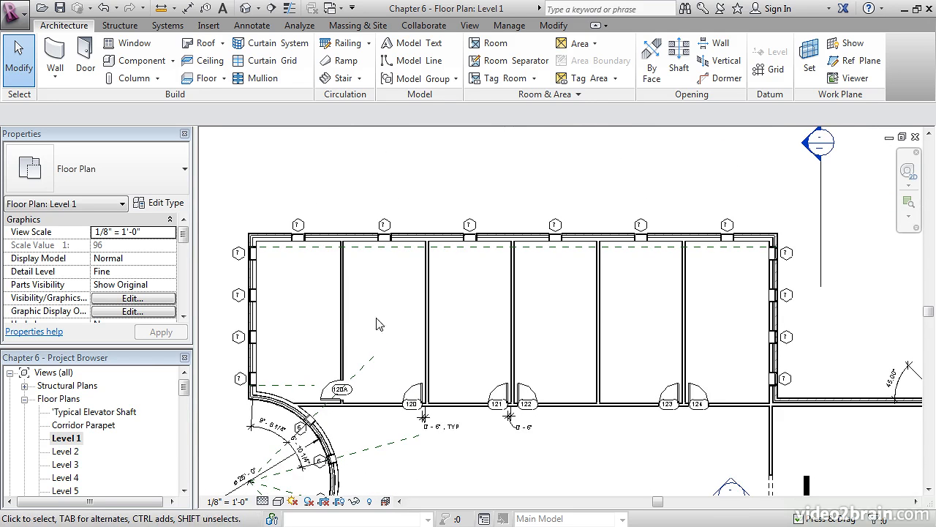
pyautogui.click(189, 8)
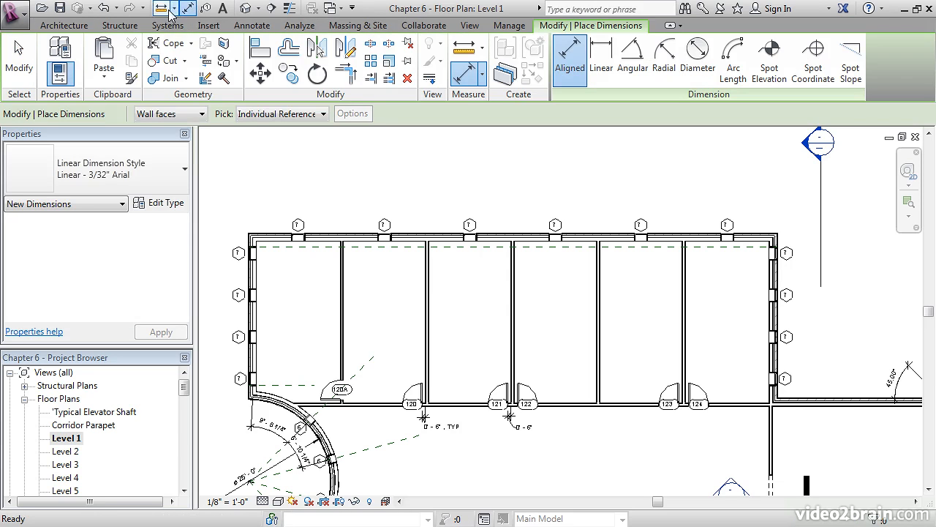
pyautogui.click(200, 114)
pyautogui.click(157, 140)
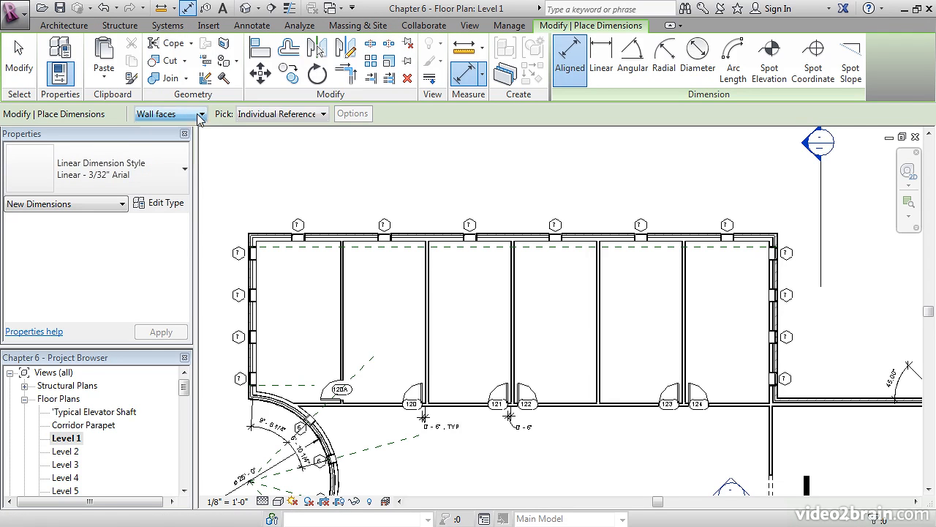
pyautogui.click(299, 115)
pyautogui.click(272, 140)
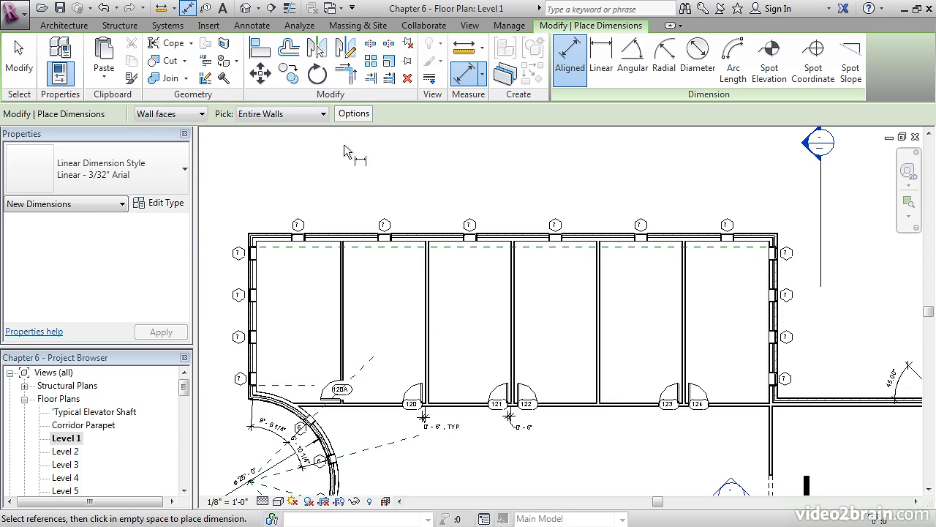
pyautogui.click(352, 114)
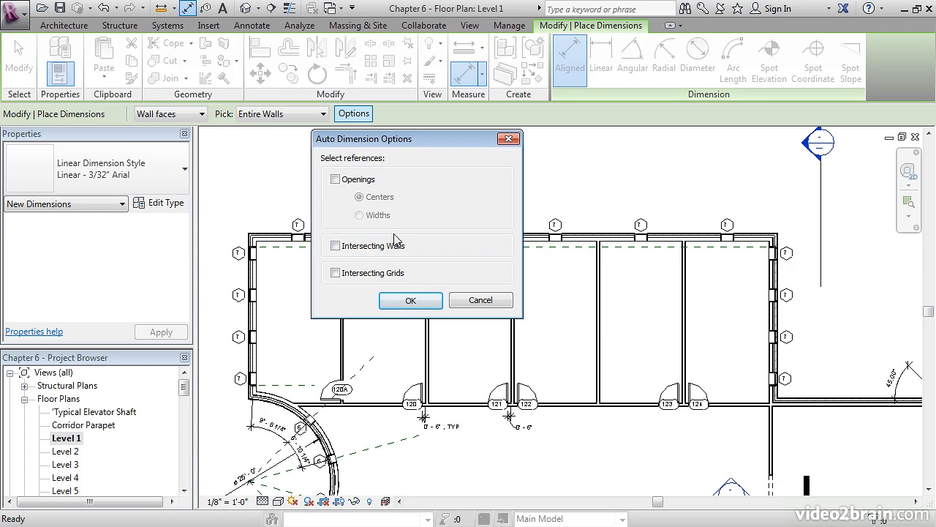
pyautogui.click(412, 301)
pyautogui.click(327, 229)
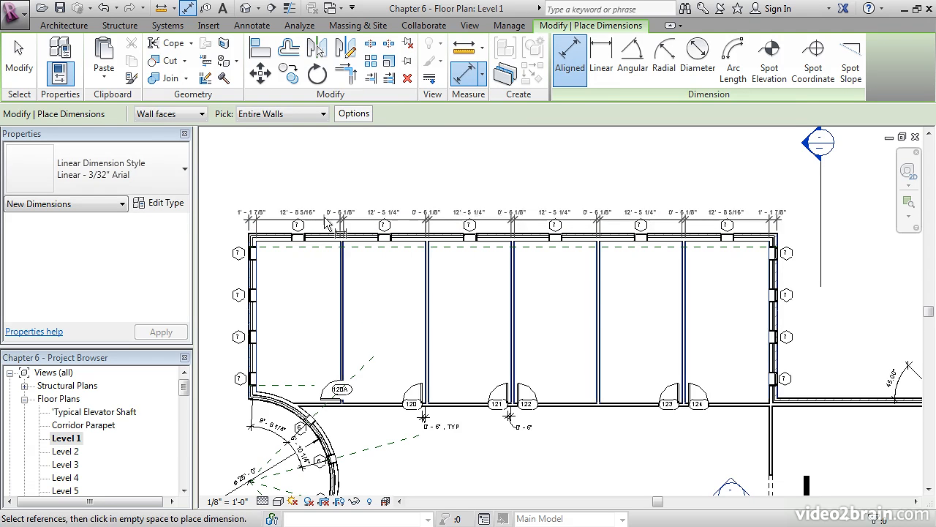
pyautogui.click(327, 210)
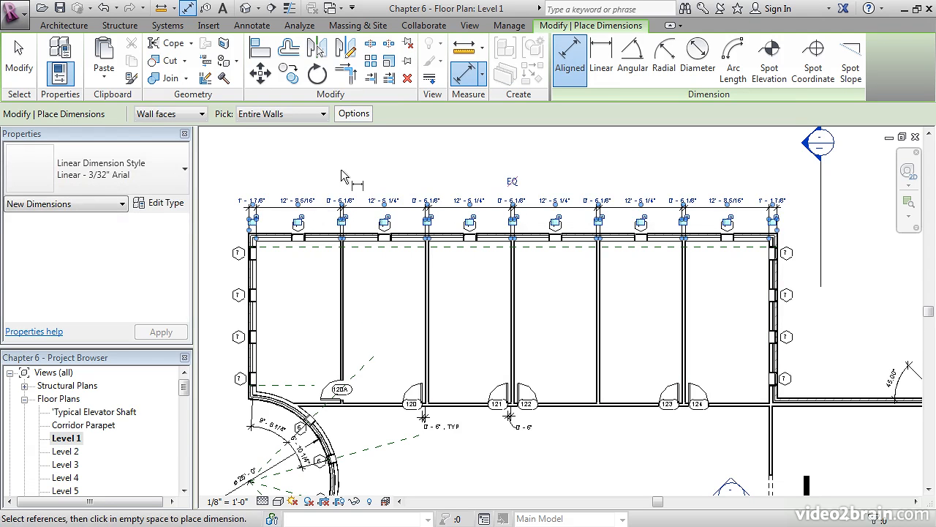
# Step: Place an overall aligned dimension above the upper exterior wall's string, picking the entire wall with Intersecting Walls turned off as references
pyautogui.click(353, 114)
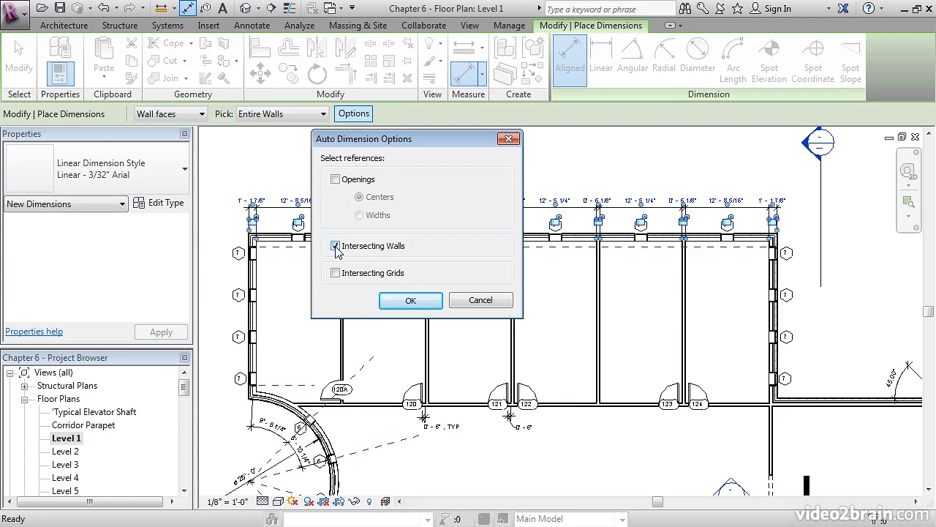
pyautogui.click(410, 301)
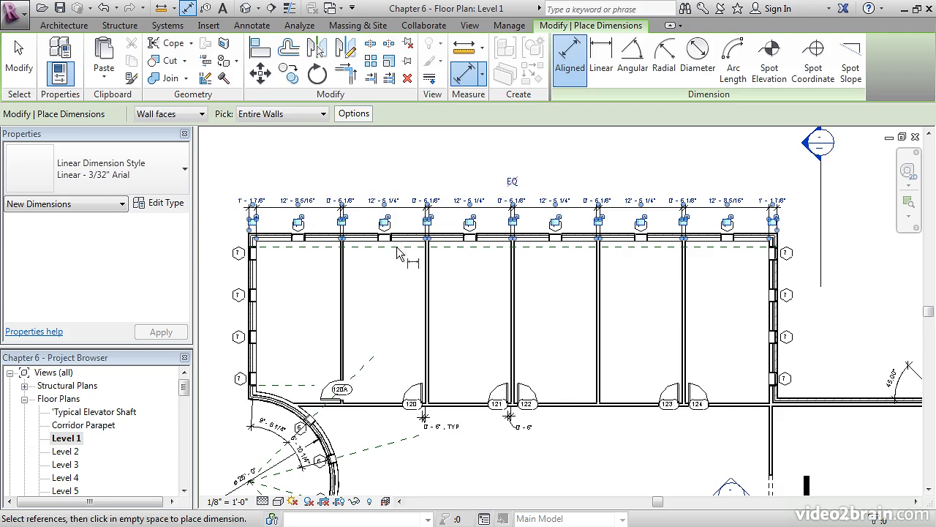
pyautogui.click(366, 237)
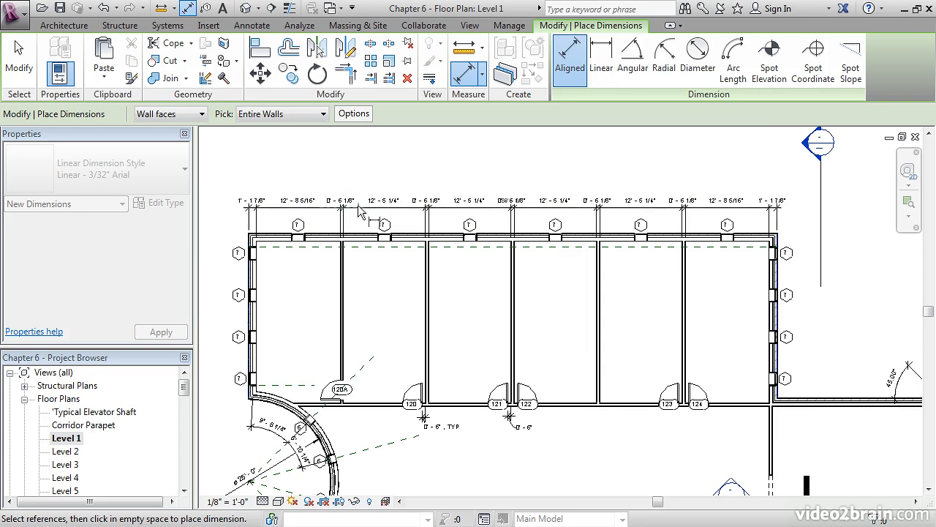
pyautogui.click(360, 201)
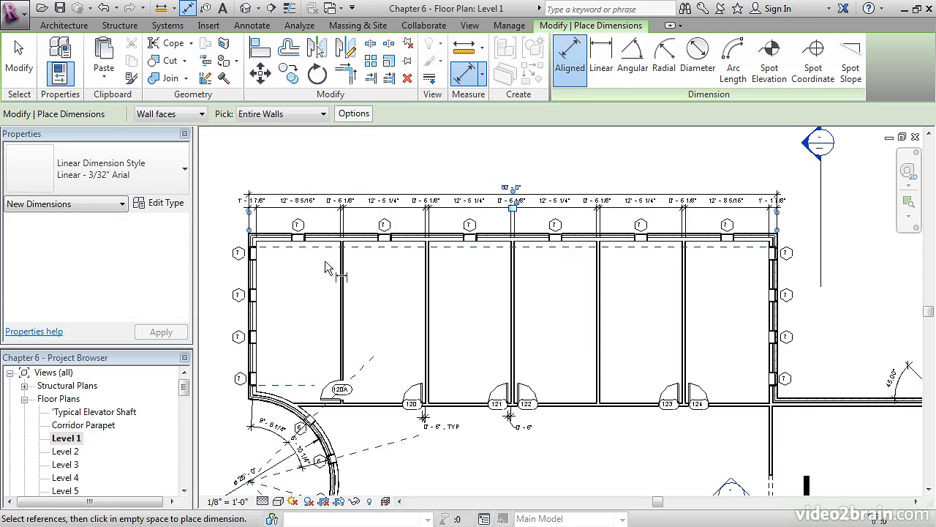
pyautogui.press('Escape')
pyautogui.press('Escape')
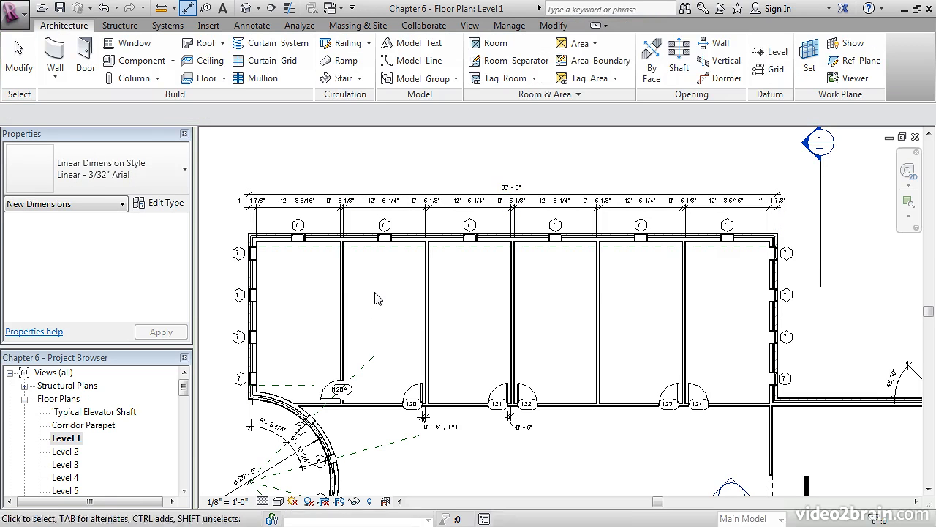
# Step: Begin an aligned Wall faces dimension with Individual References from the outer face of the wing's lower-left exterior wall
pyautogui.moveTo(462, 345); pyautogui.dragTo(485, 225, button='middle')
pyautogui.scroll(-3, 472, 205)
pyautogui.scroll(1, 395, 355)
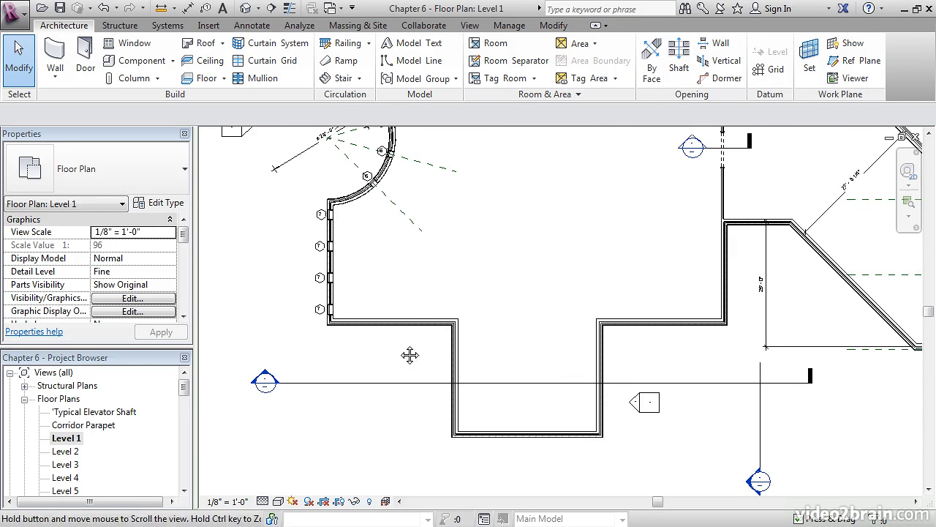
pyautogui.moveTo(401, 344); pyautogui.dragTo(380, 344, button='middle')
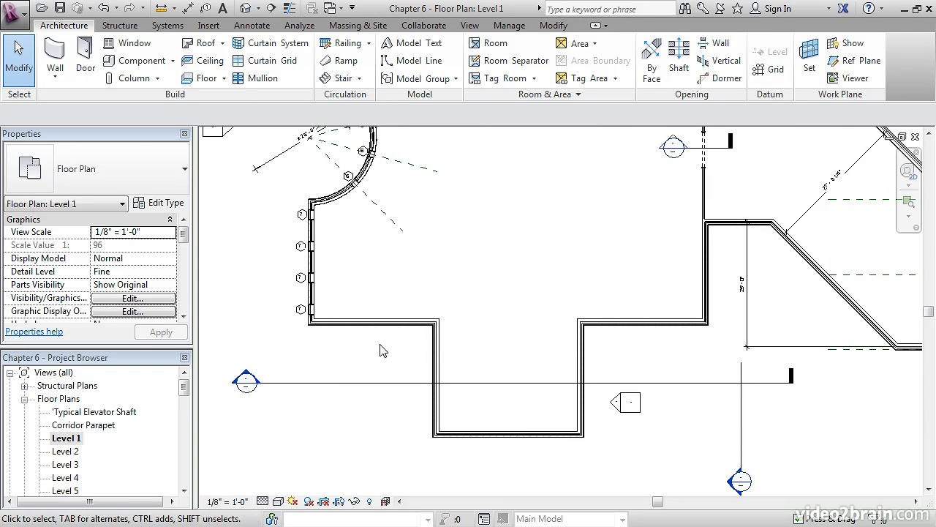
pyautogui.click(188, 9)
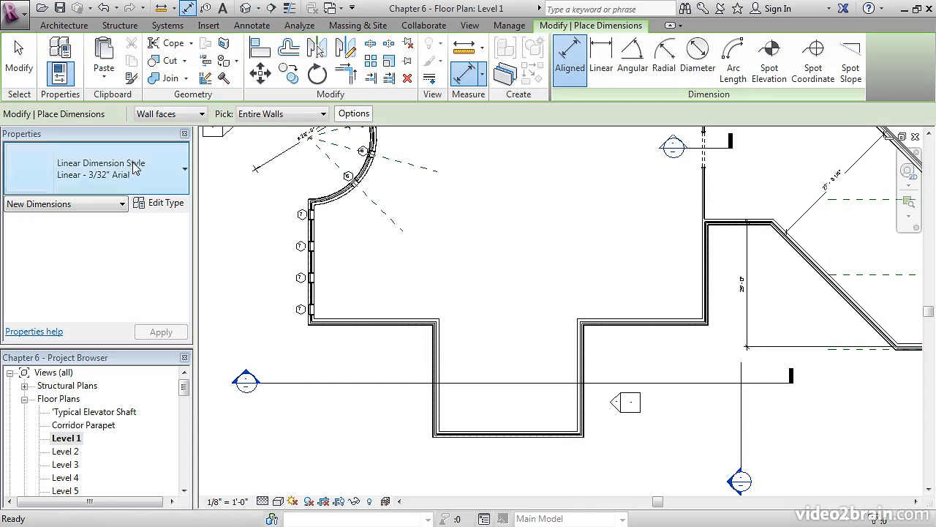
pyautogui.click(268, 115)
pyautogui.click(278, 129)
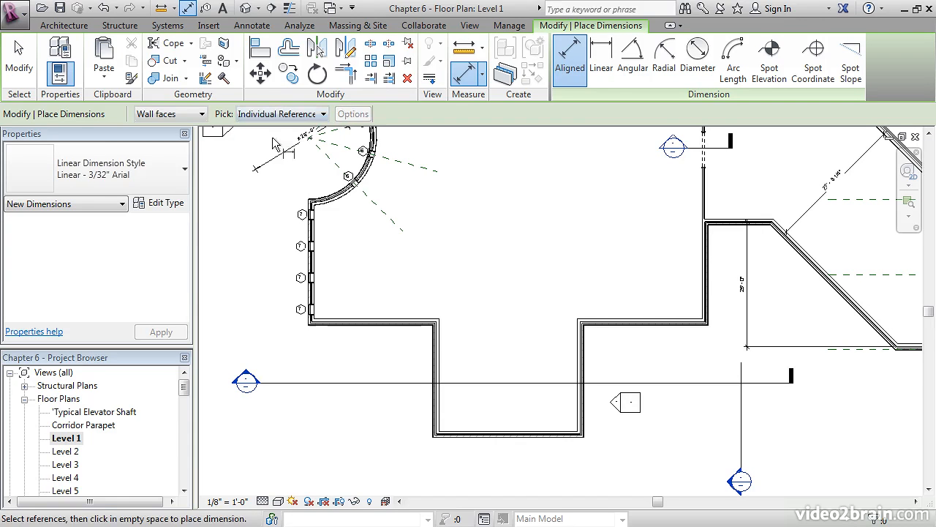
pyautogui.scroll(6, 299, 313)
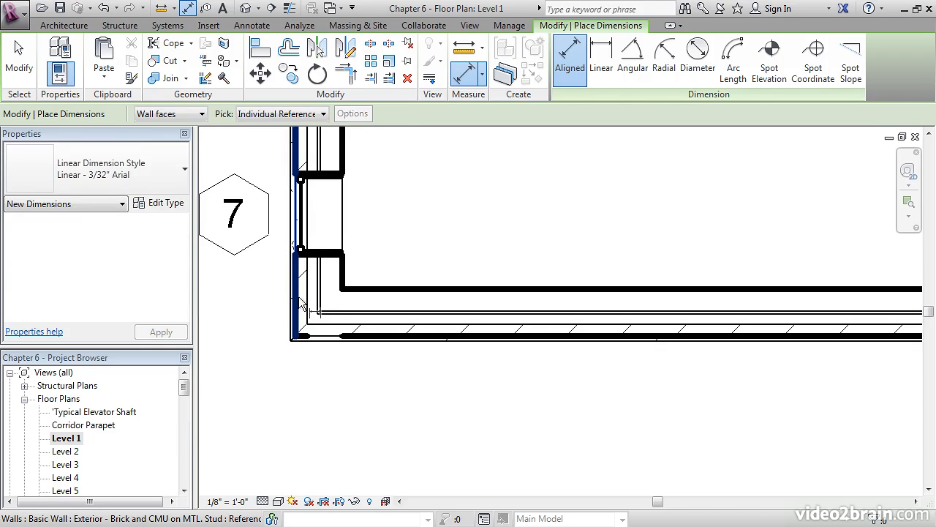
pyautogui.click(298, 297)
# Step: Add the outer faces of the projecting lower bay's two side walls as references of the dimension string
pyautogui.scroll(-6, 319, 287)
pyautogui.moveTo(426, 375); pyautogui.dragTo(259, 291, button='middle')
pyautogui.scroll(2, 310, 345)
pyautogui.scroll(3, 311, 346)
pyautogui.scroll(-2, 302, 331)
pyautogui.scroll(-3, 302, 331)
pyautogui.moveTo(529, 336); pyautogui.dragTo(376, 331, button='middle')
pyautogui.scroll(3, 366, 322)
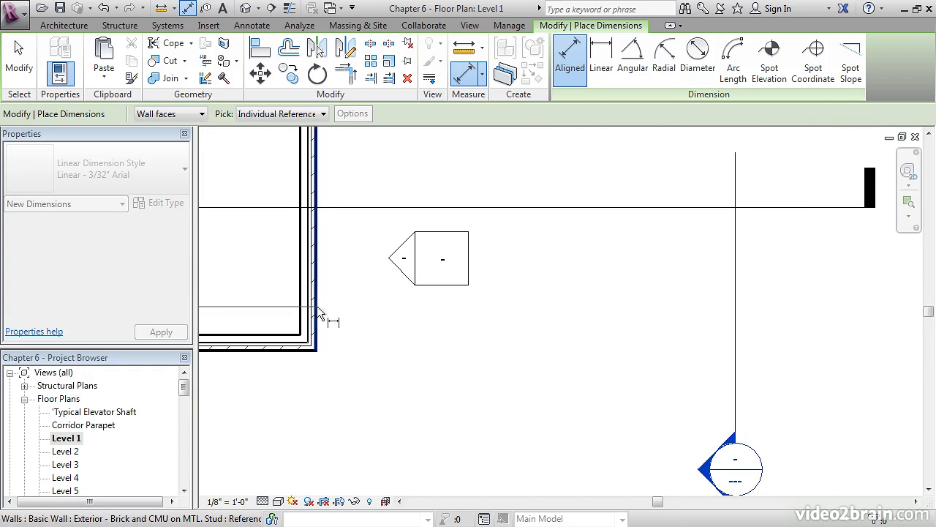
# Step: Add the outer face of the wing's lower-right exterior wall and place the dimension string just below the projecting bay
pyautogui.scroll(-3, 377, 293)
pyautogui.moveTo(485, 211); pyautogui.dragTo(463, 282, button='middle')
pyautogui.scroll(3, 469, 227)
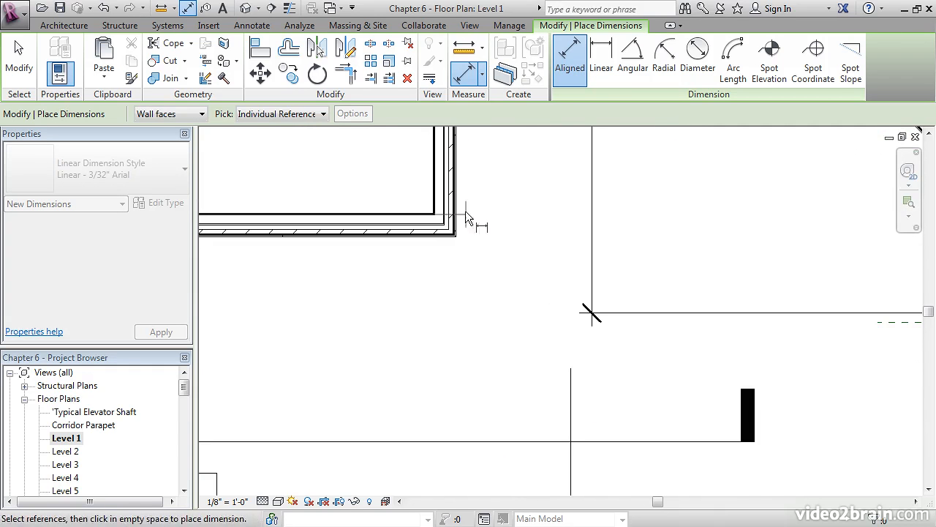
pyautogui.click(453, 198)
pyautogui.scroll(-3, 440, 243)
pyautogui.moveTo(432, 252); pyautogui.dragTo(574, 217, button='middle')
pyautogui.scroll(-1, 574, 217)
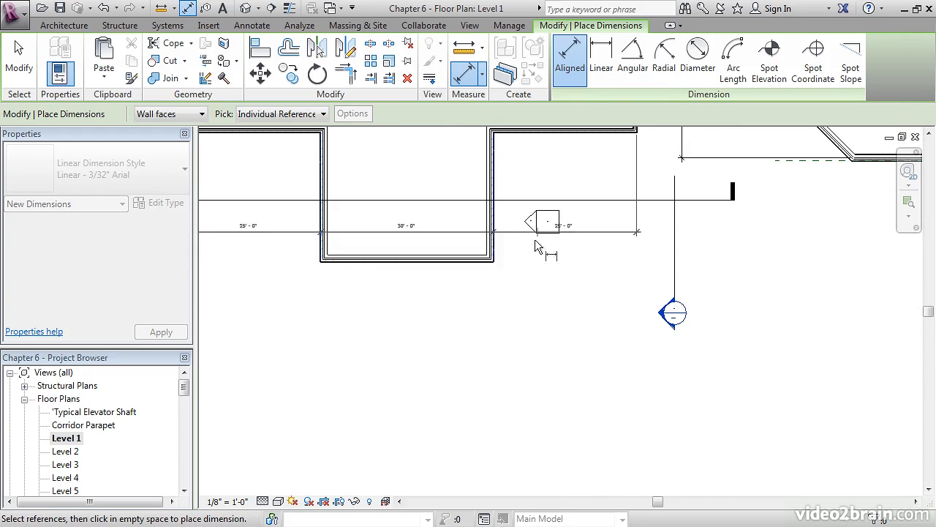
pyautogui.click(519, 285)
# Step: Place an overall aligned dimension between the wing's outer right and left wall faces, just below the segmented lower string
pyautogui.moveTo(542, 253); pyautogui.dragTo(486, 324, button='middle')
pyautogui.scroll(4, 576, 213)
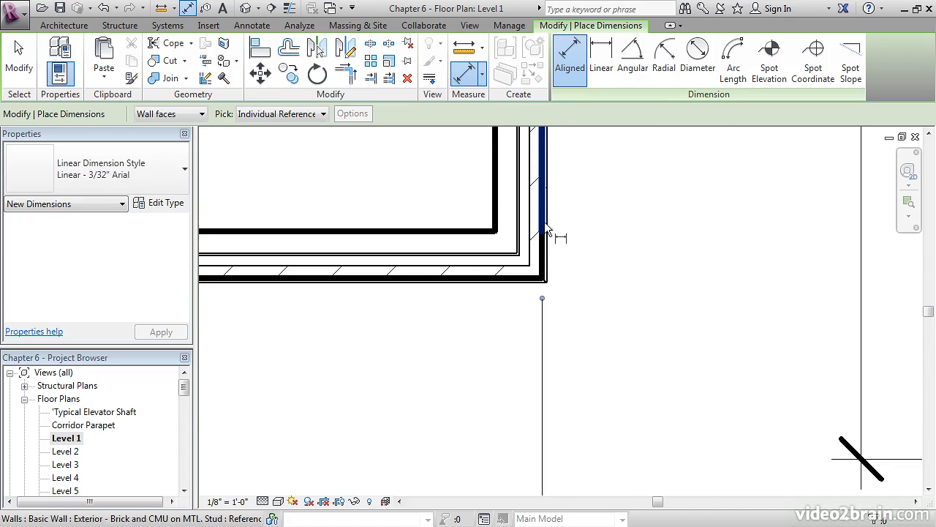
pyautogui.scroll(-4, 458, 216)
pyautogui.scroll(-1, 426, 226)
pyautogui.moveTo(335, 239); pyautogui.dragTo(696, 265, button='middle')
pyautogui.scroll(5, 512, 242)
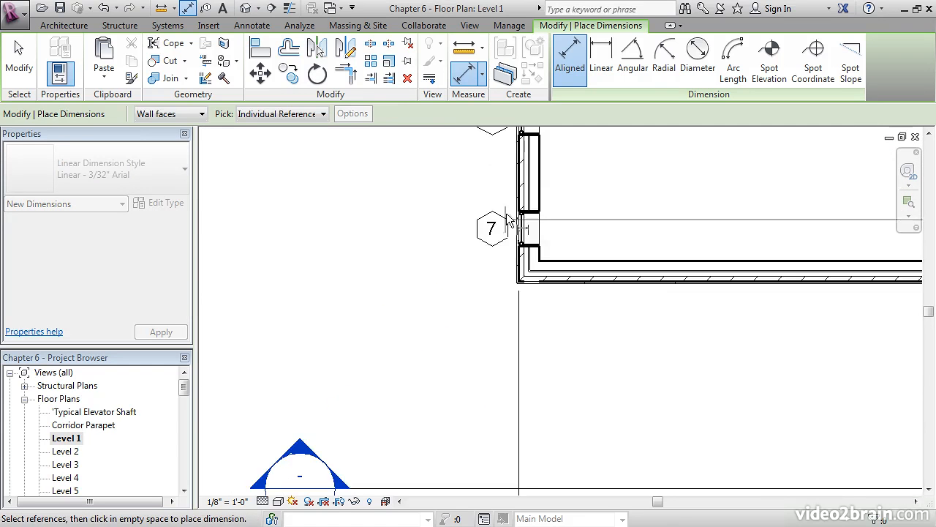
pyautogui.click(521, 191)
pyautogui.scroll(-4, 520, 195)
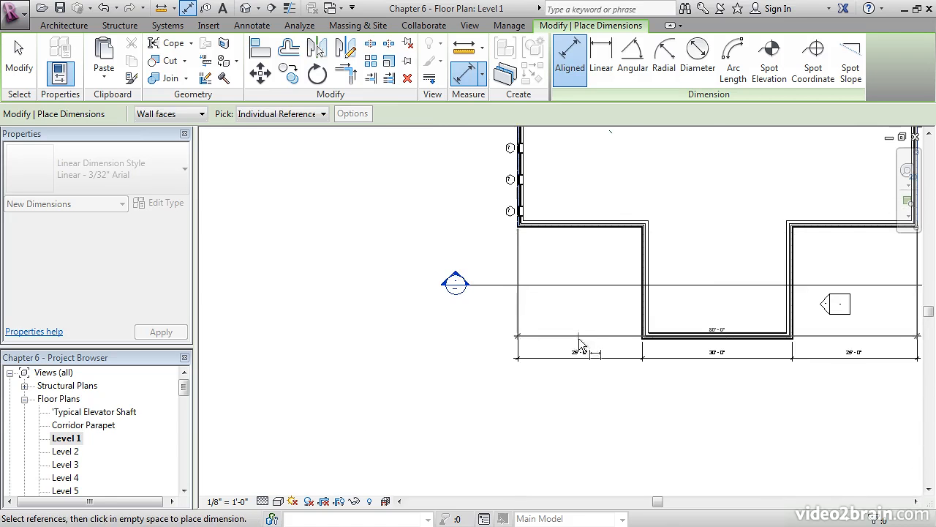
pyautogui.click(576, 373)
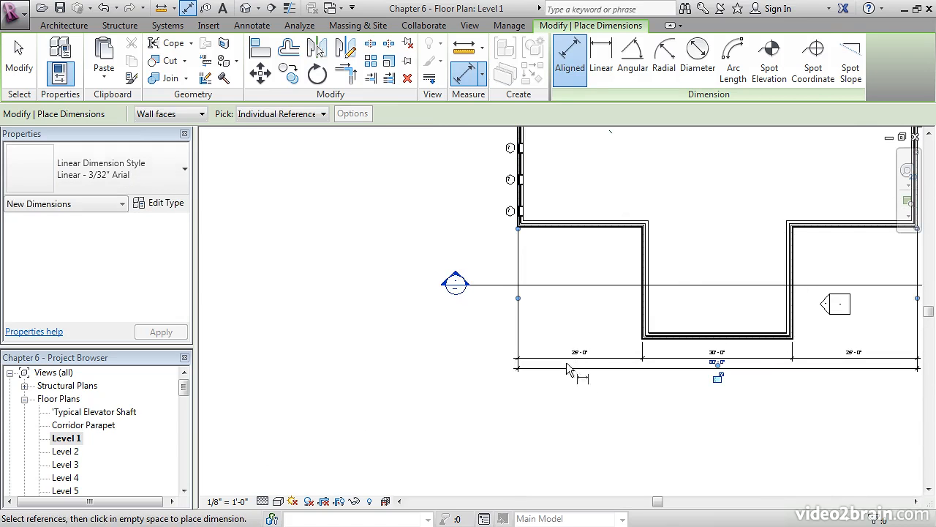
pyautogui.press('Escape')
pyautogui.press('Escape')
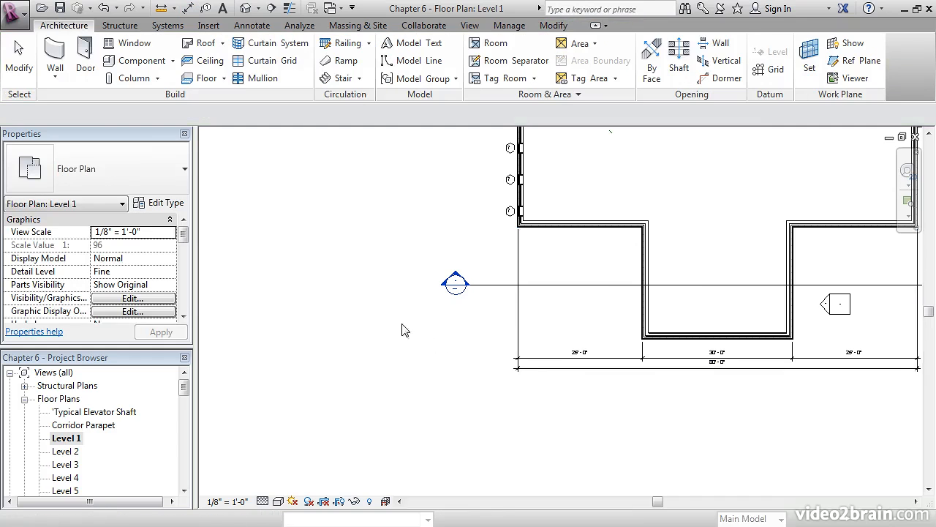
pyautogui.moveTo(700, 278); pyautogui.dragTo(533, 371, button='middle')
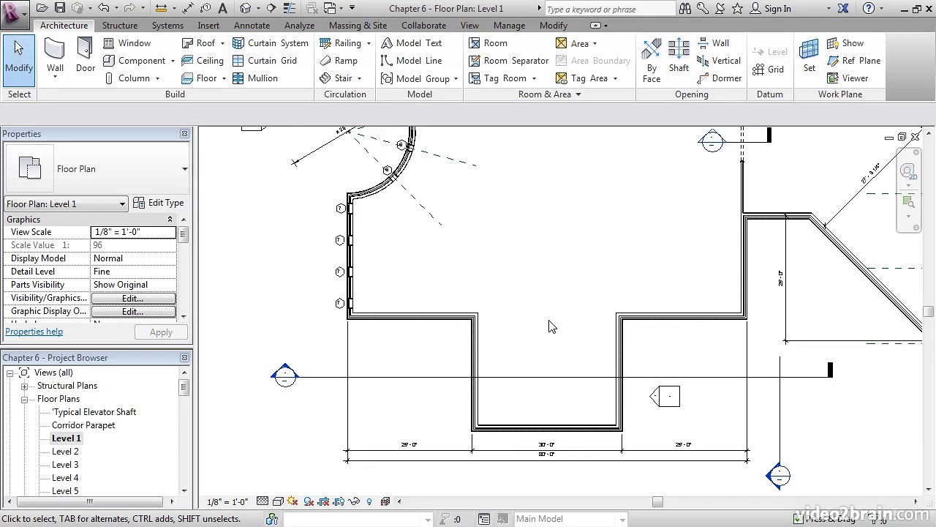
pyautogui.press('z')
pyautogui.press('a')
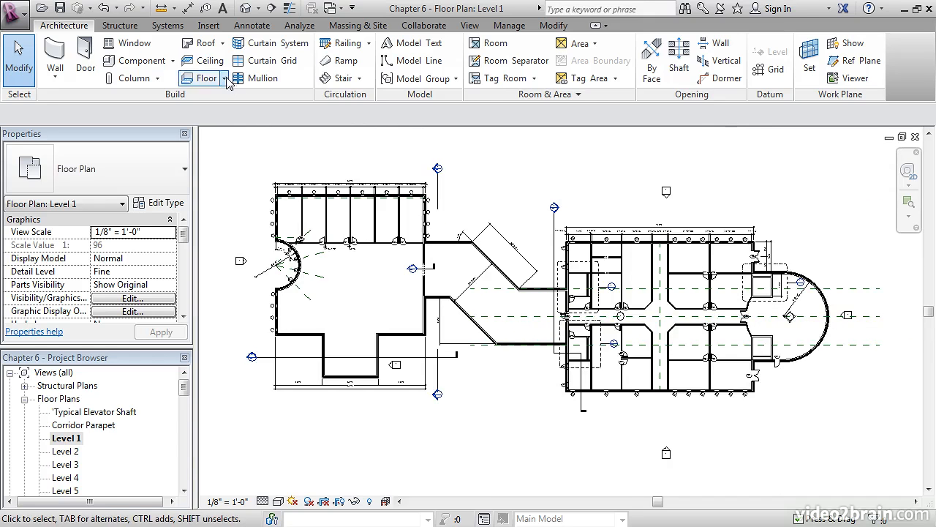